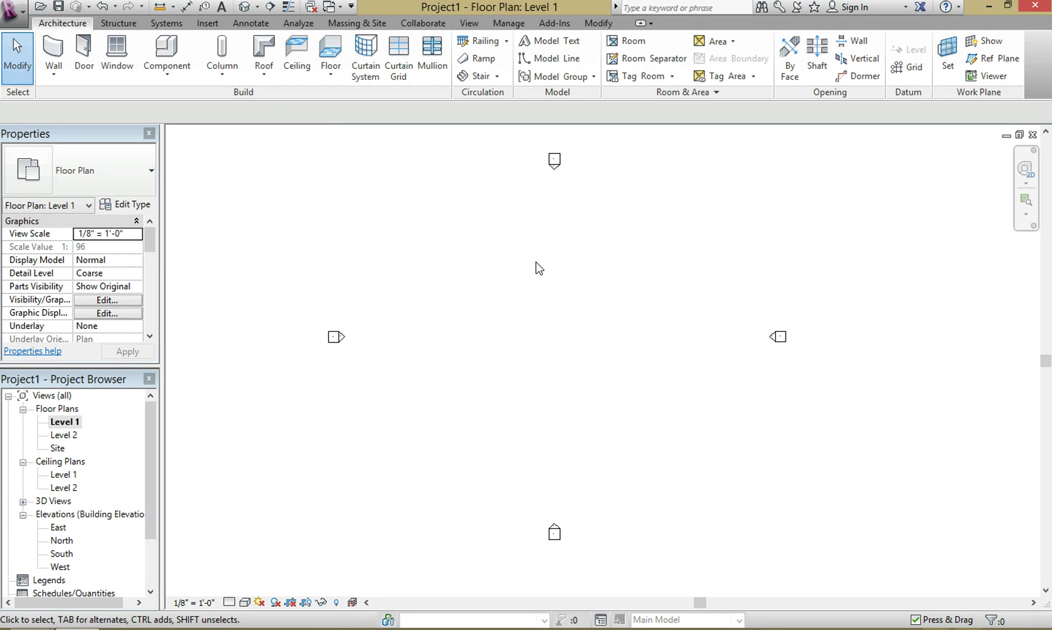
- Draw four Generic - 8" walls in a closed rectangle on Level 1, with a 60' top wall
click(53, 55)
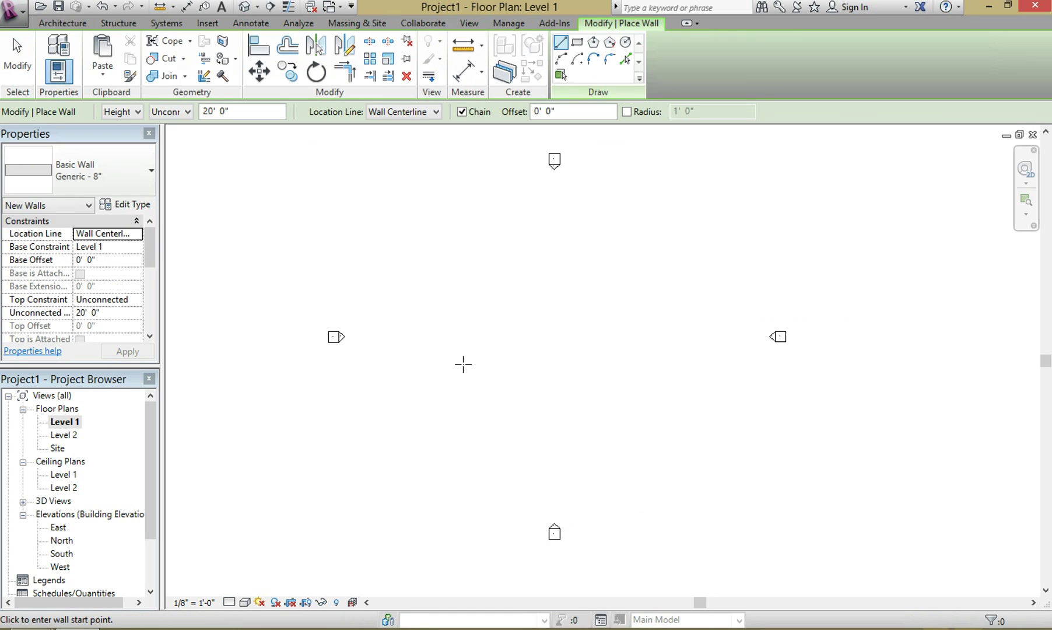
click(456, 348)
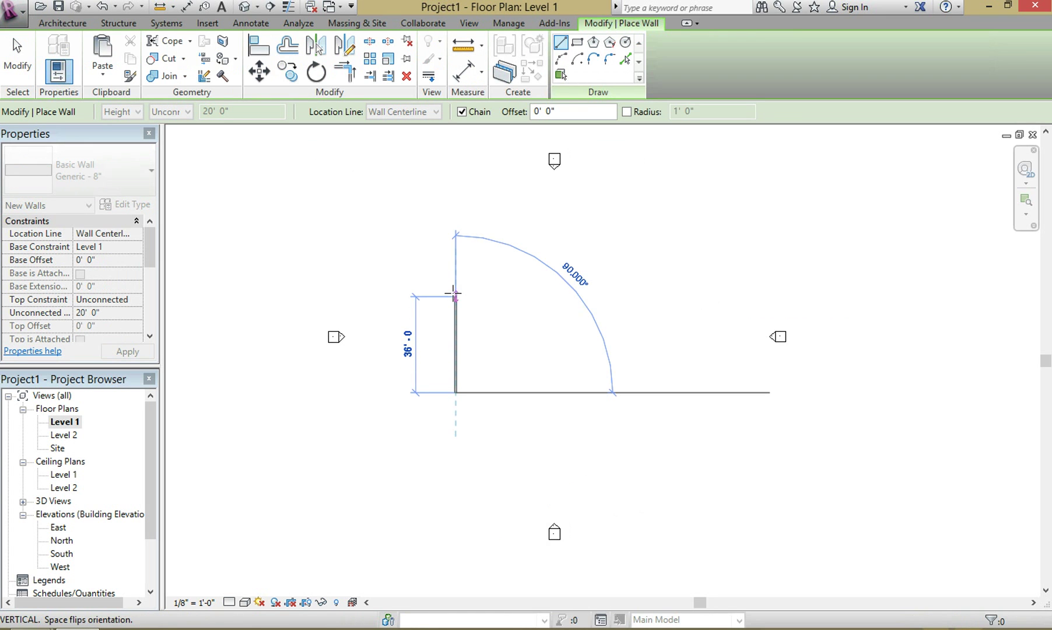
click(455, 285)
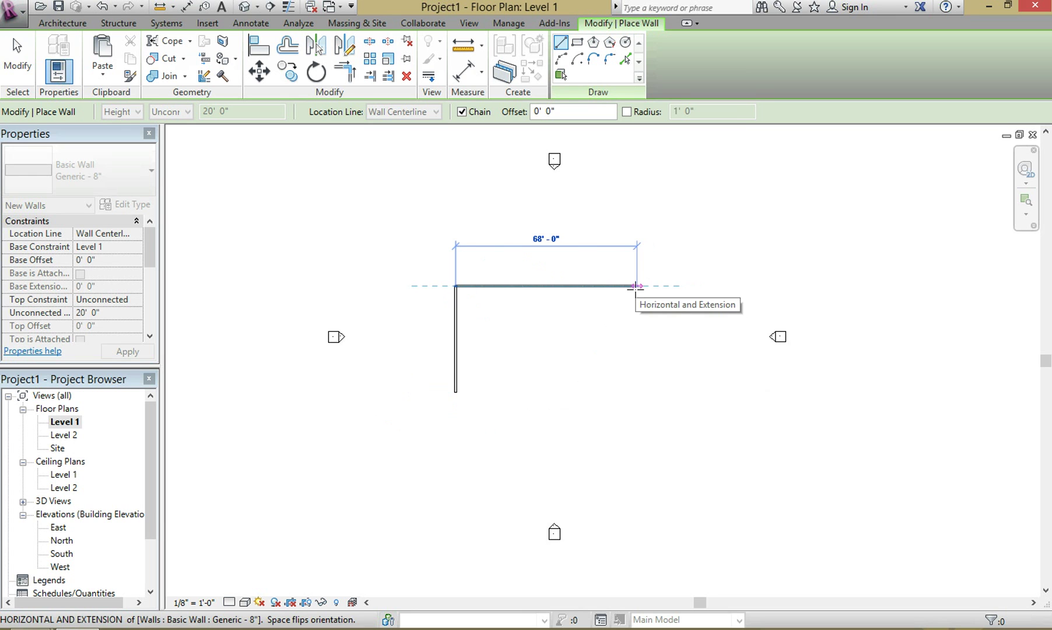
text(60)
key(Return)
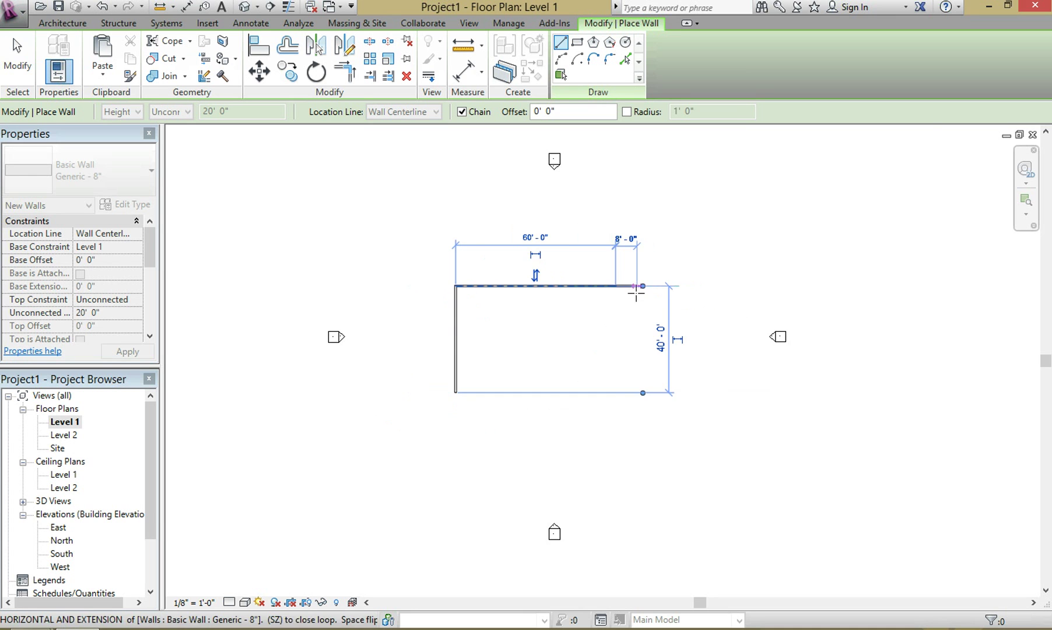
click(616, 392)
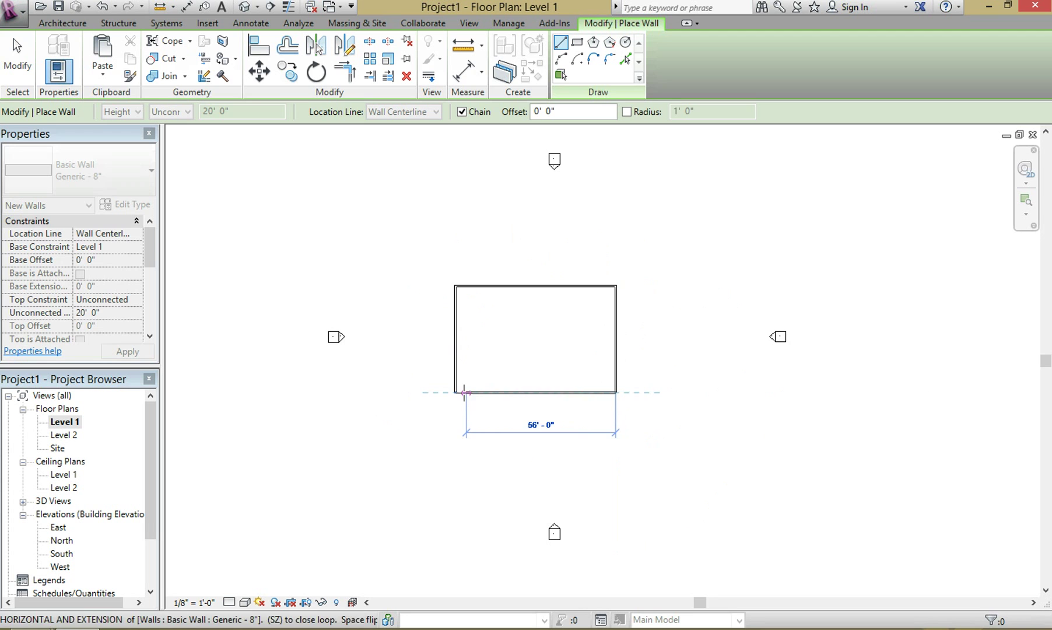
click(456, 392)
click(456, 286)
key(Escape)
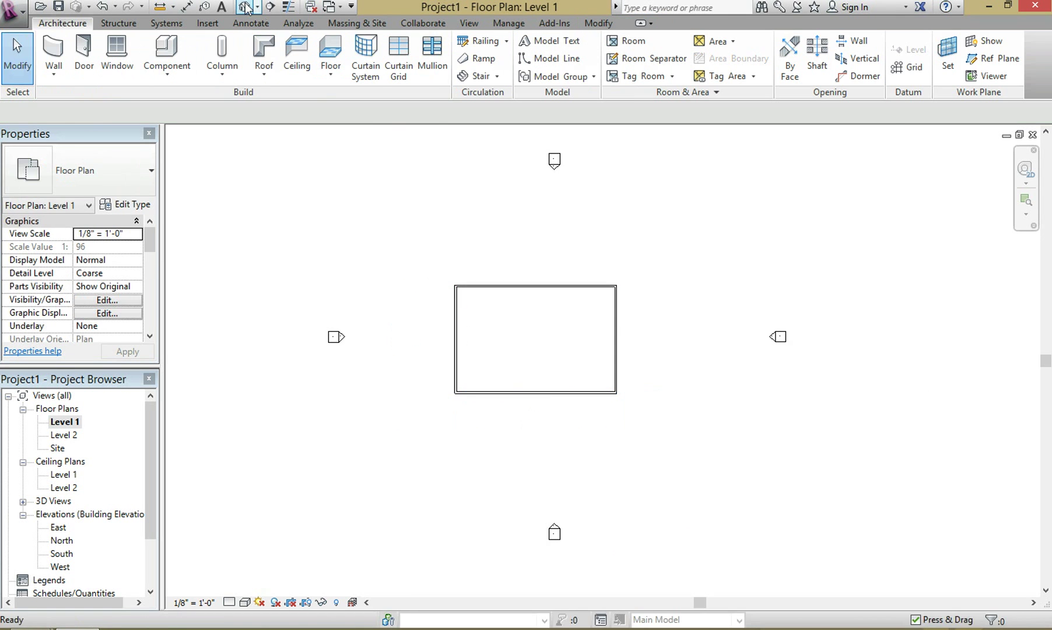
click(245, 7)
scroll(535, 432, down, 3)
shift+middle_drag(521, 424, 806, 332)
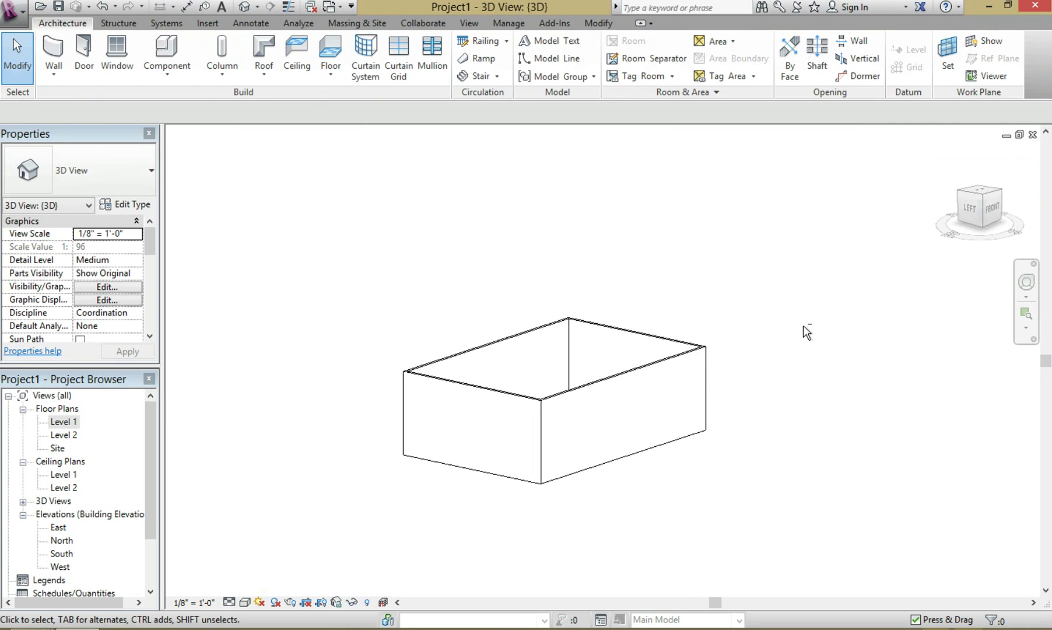
shift+middle_drag(230, 345, 600, 416)
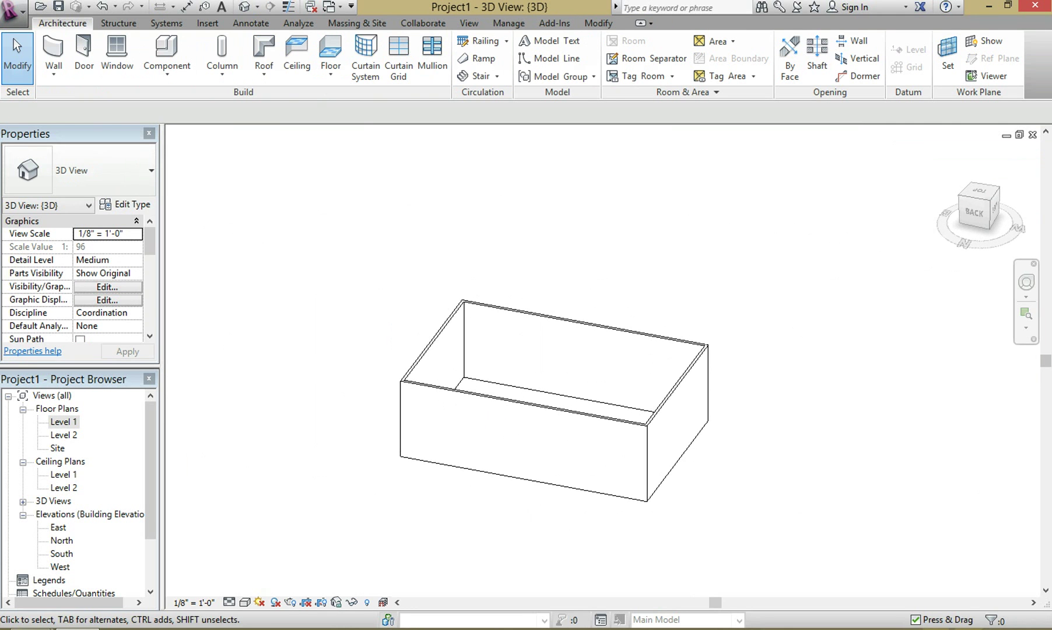
click(1032, 135)
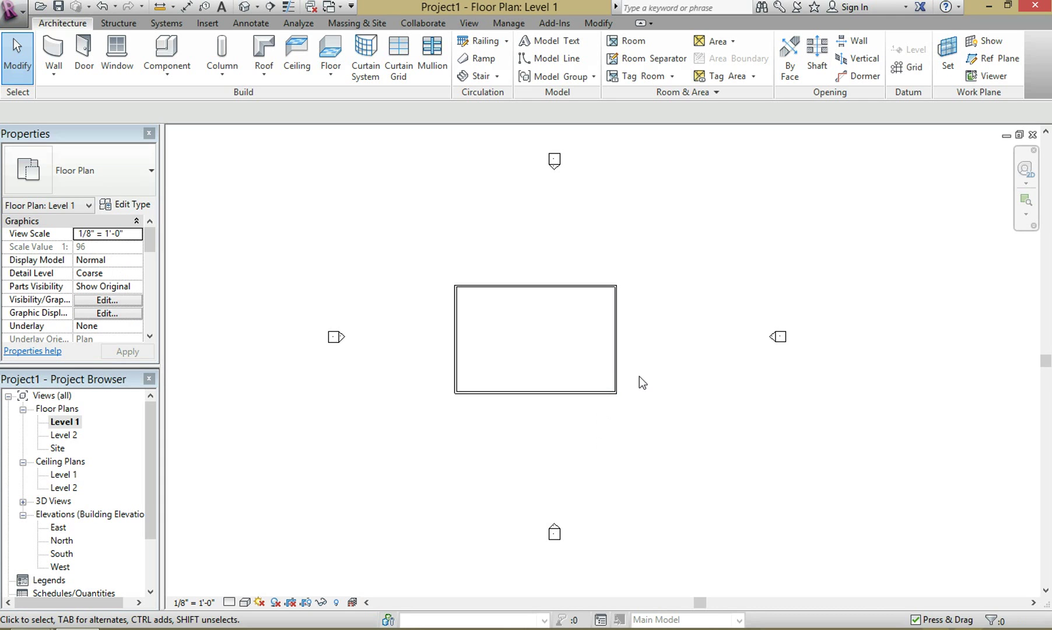
- Open Elevation: South from the marker below the plan
double_click(554, 524)
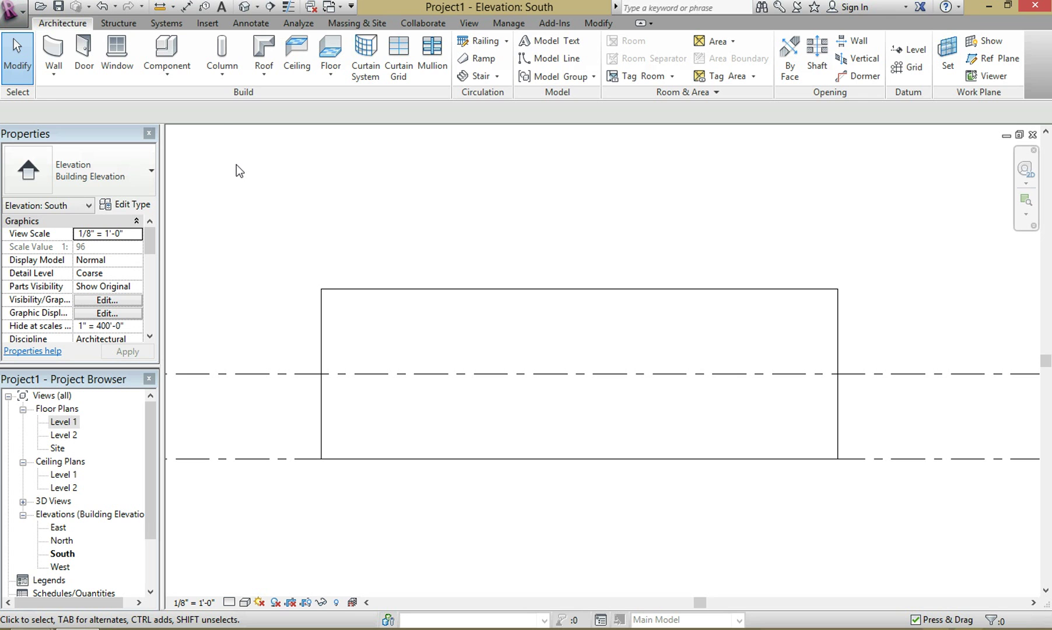
- Create a Model In-Place family in the Generic Models category named 'Wall with window'
click(183, 73)
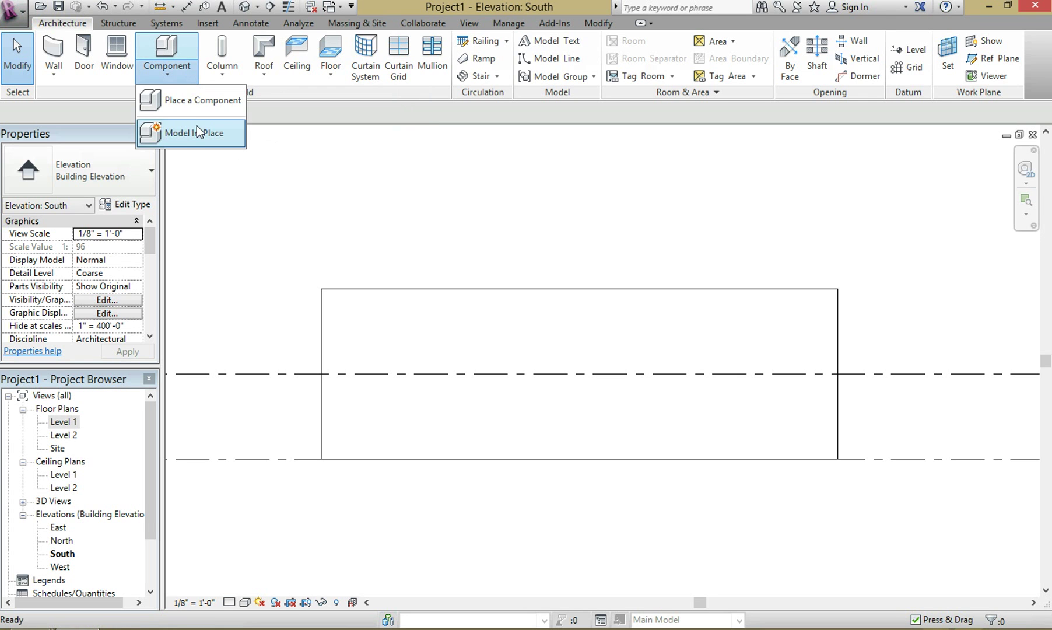
click(200, 130)
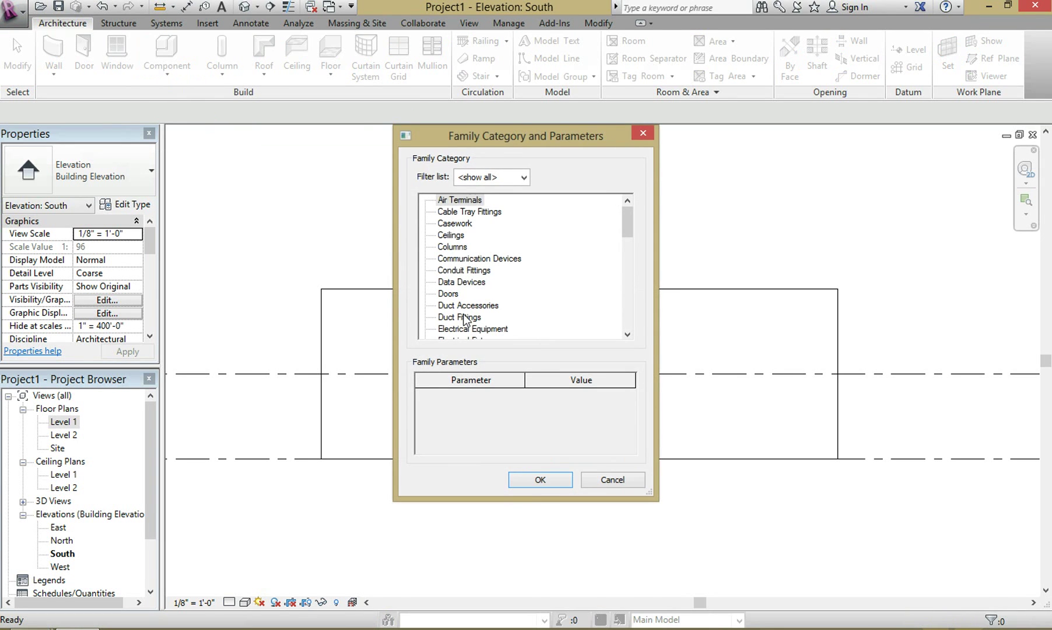
click(466, 318)
scroll(468, 319, down, 2)
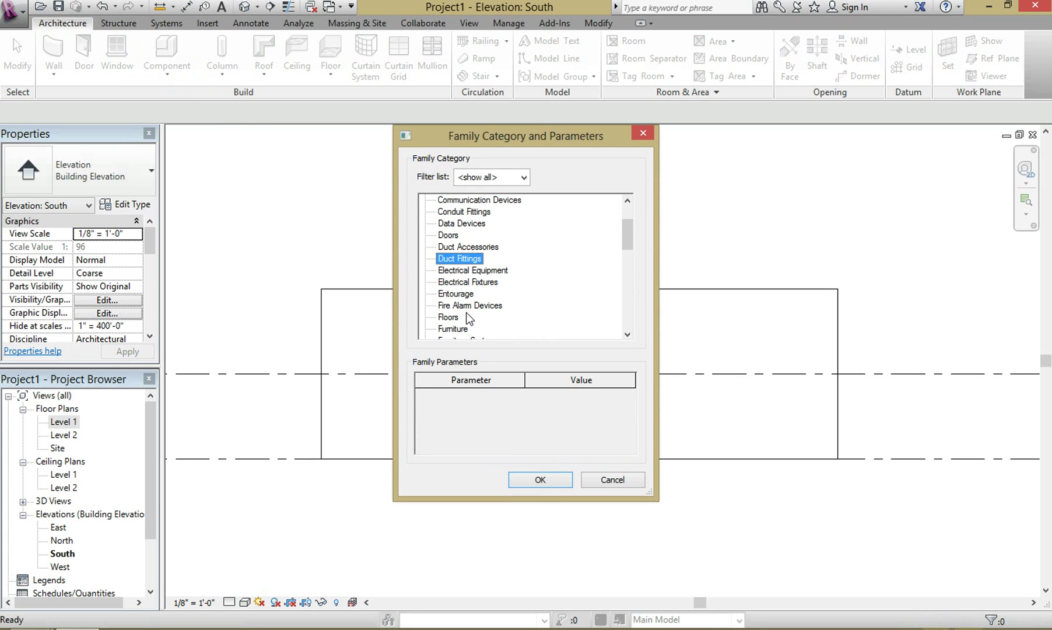
scroll(469, 318, down, 1)
click(467, 318)
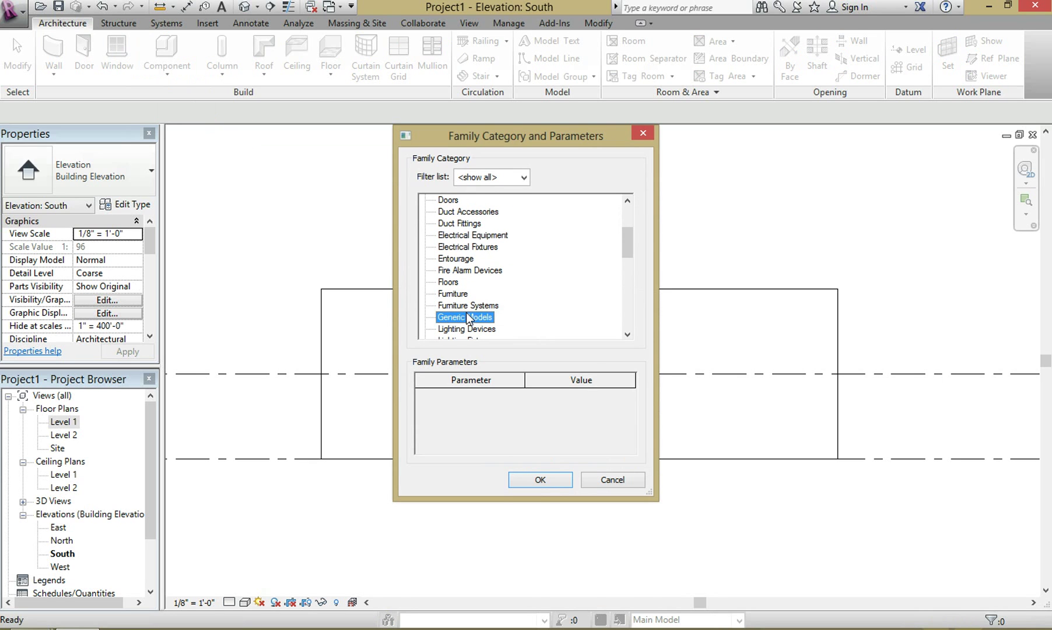
click(558, 475)
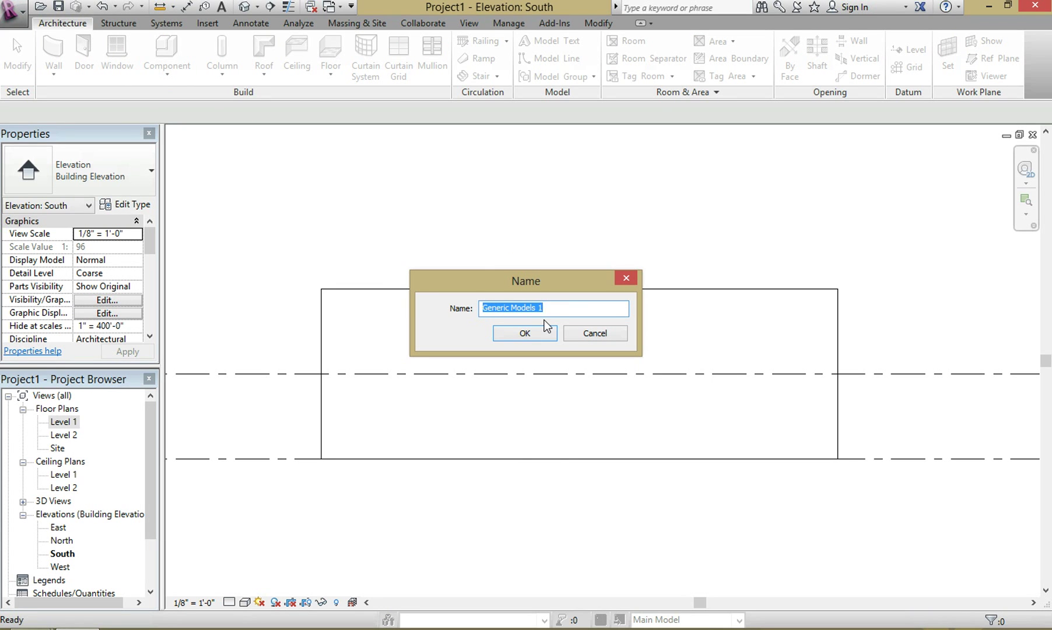
text(Wall with window)
key(Return)
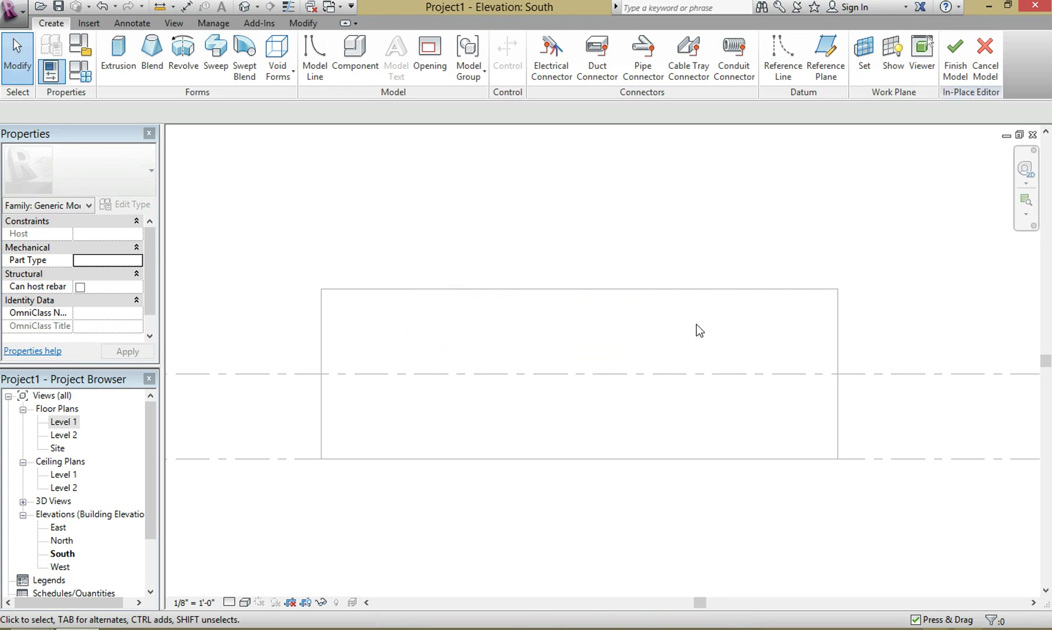
- Pick the Generic - 8" wall face in the South elevation as the work plane
click(864, 47)
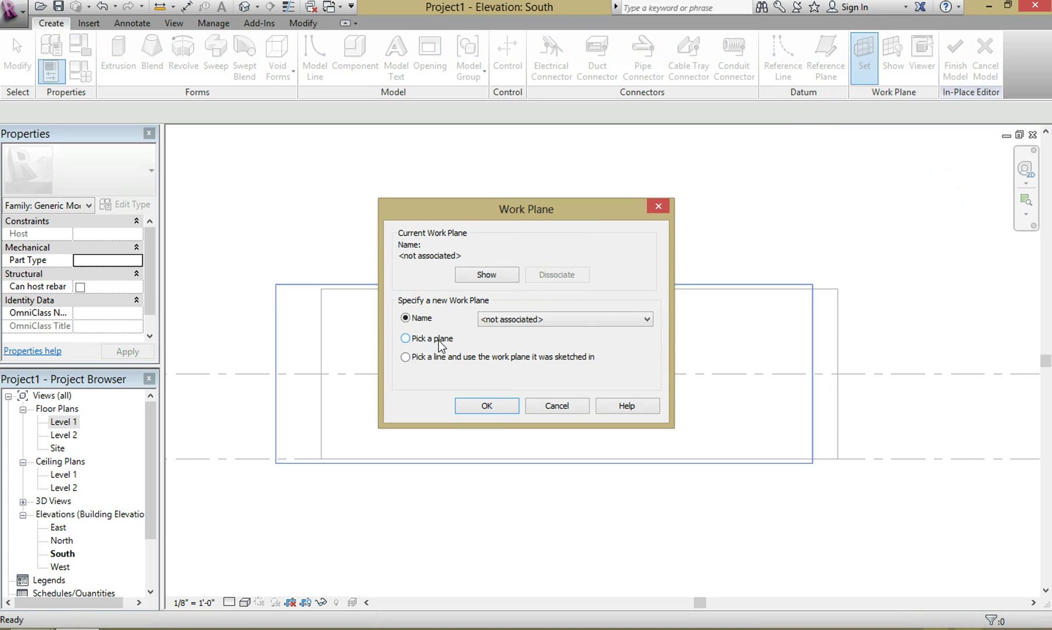
click(440, 342)
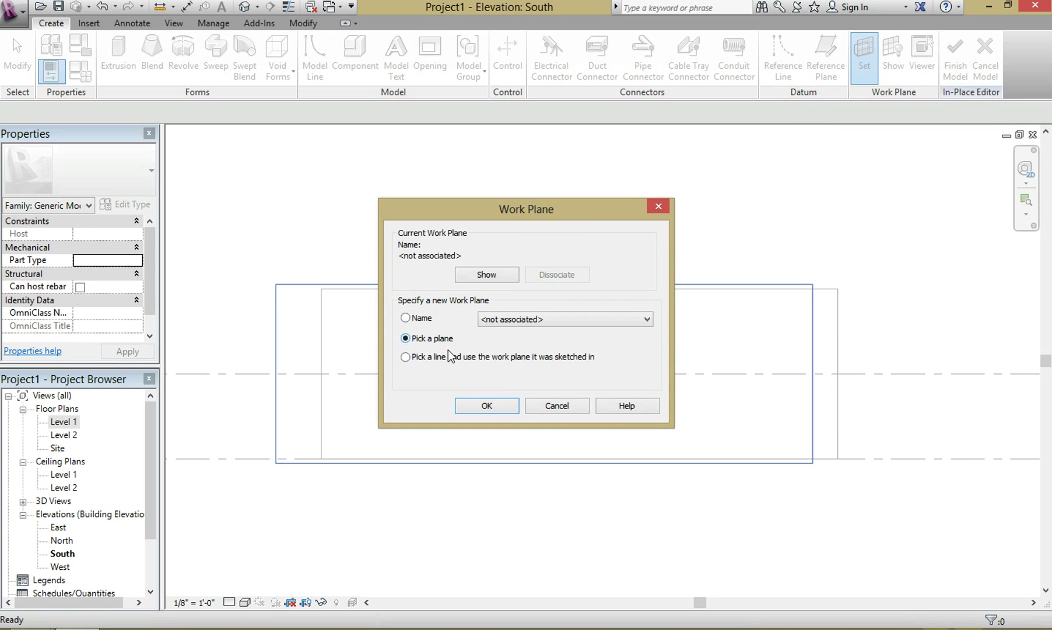
click(486, 405)
scroll(821, 324, up, 2)
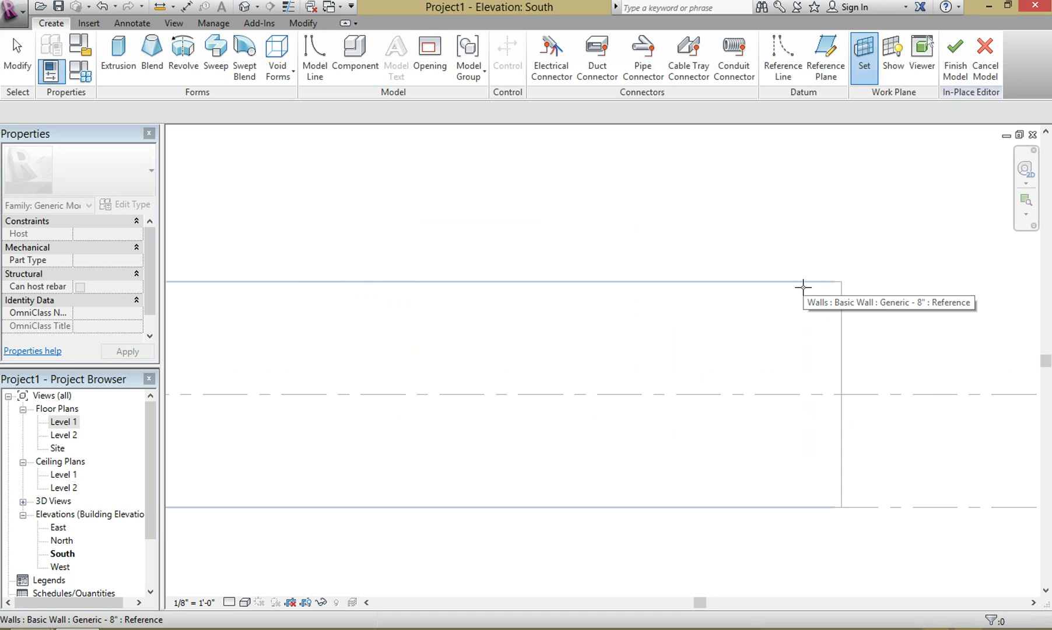
scroll(804, 289, down, 1)
middle_drag(804, 289, 846, 302)
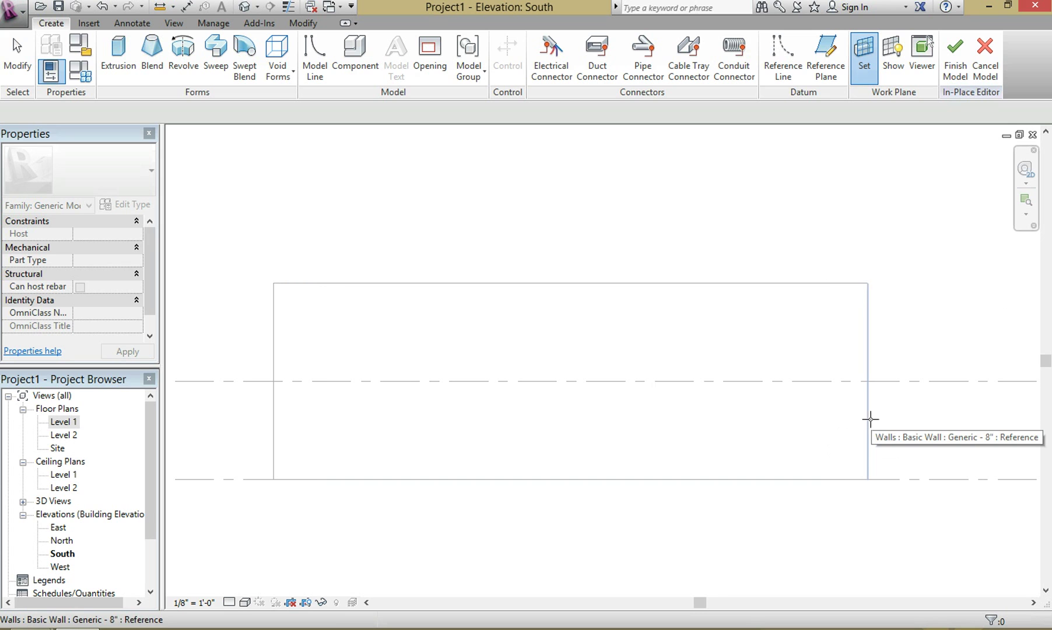
click(837, 284)
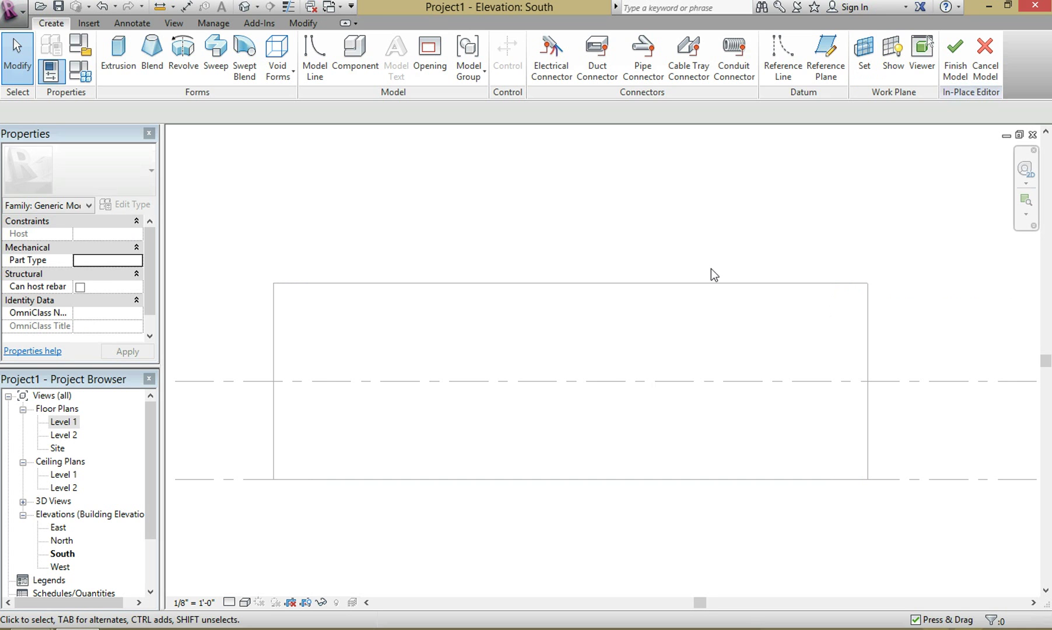
- Sketch a closed extrusion profile from the wall's top right corner, with a 12' slant and a 2' vertical edge
click(130, 73)
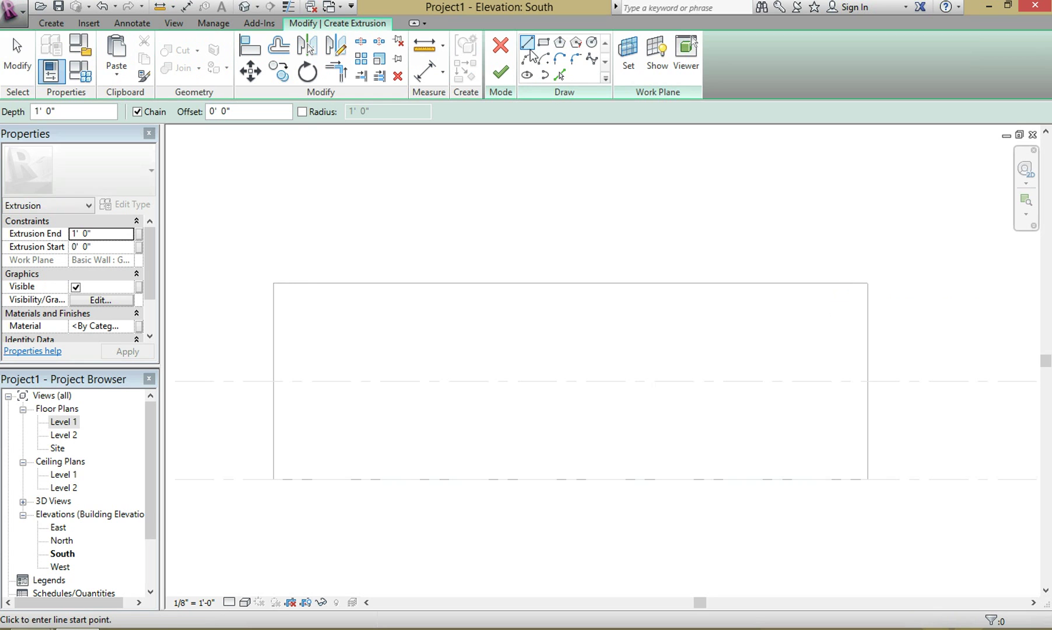
middle_drag(829, 261, 717, 321)
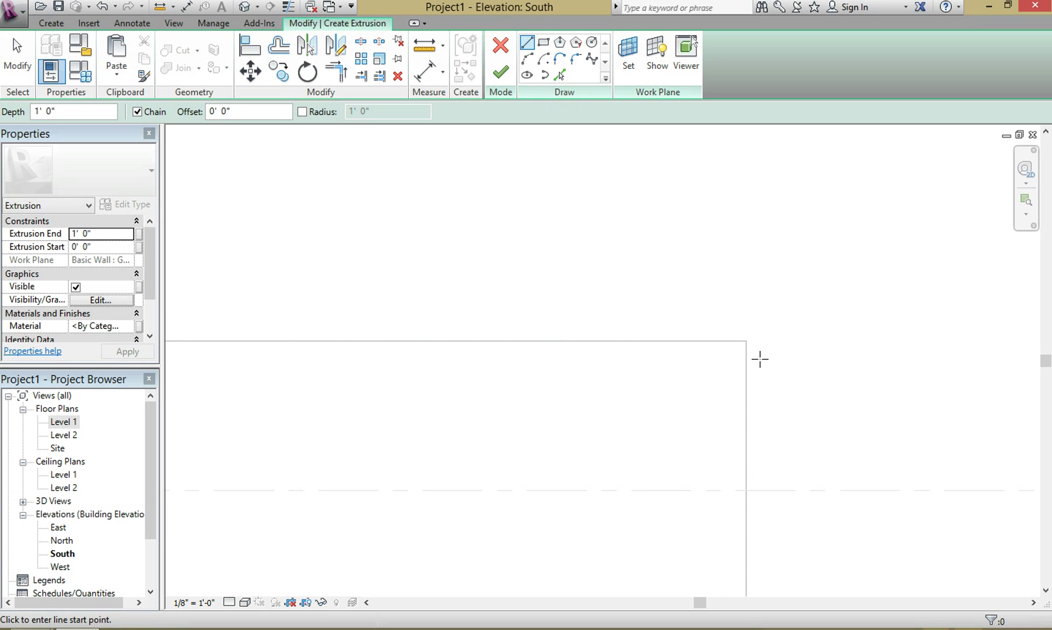
click(745, 341)
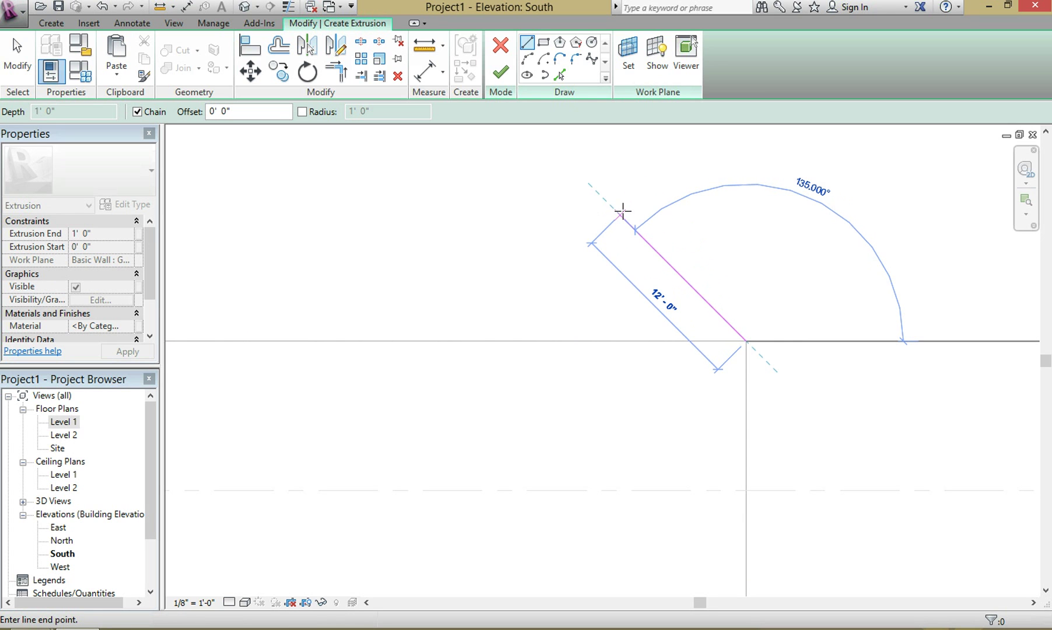
click(624, 211)
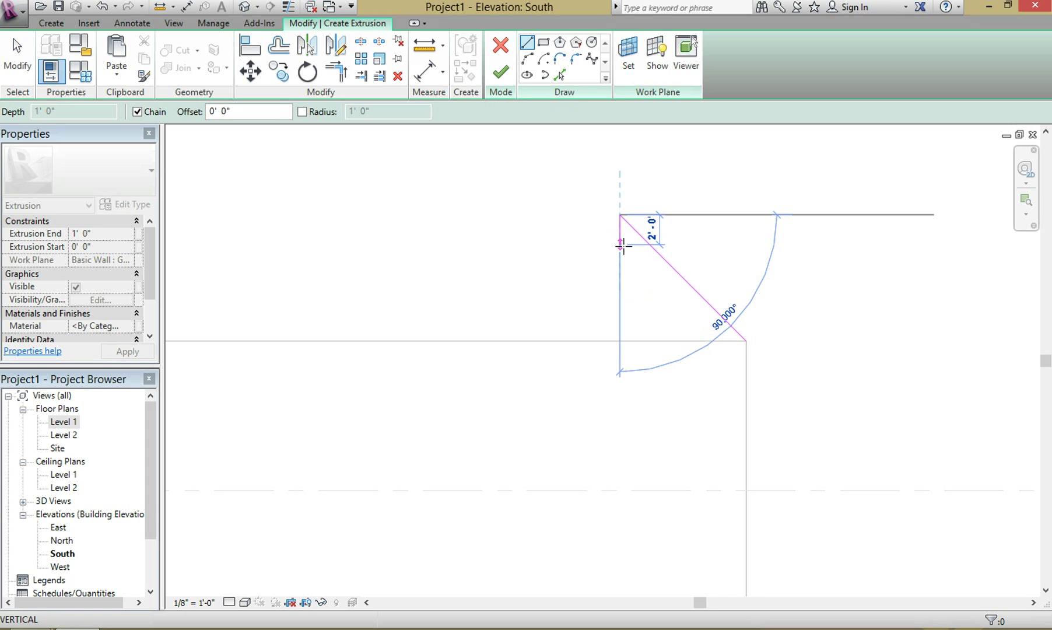
click(622, 245)
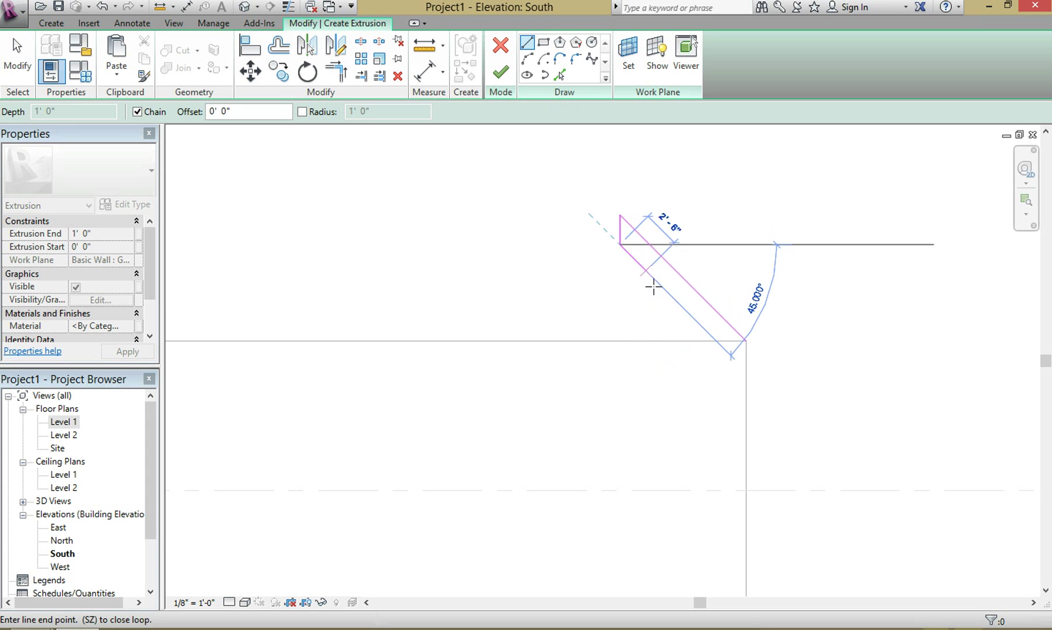
click(718, 340)
click(746, 341)
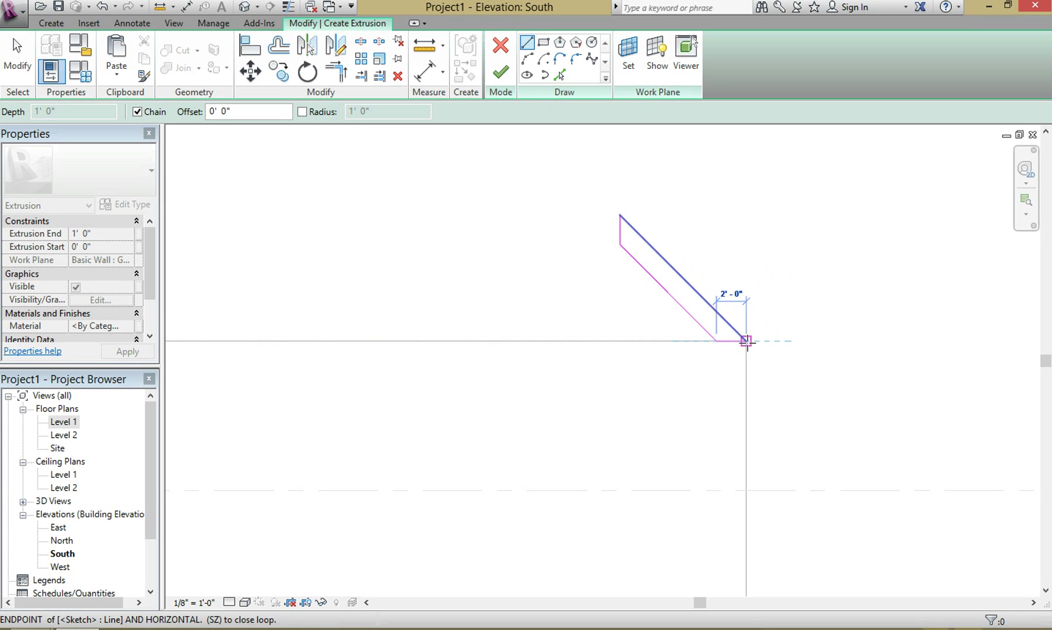
key(Escape)
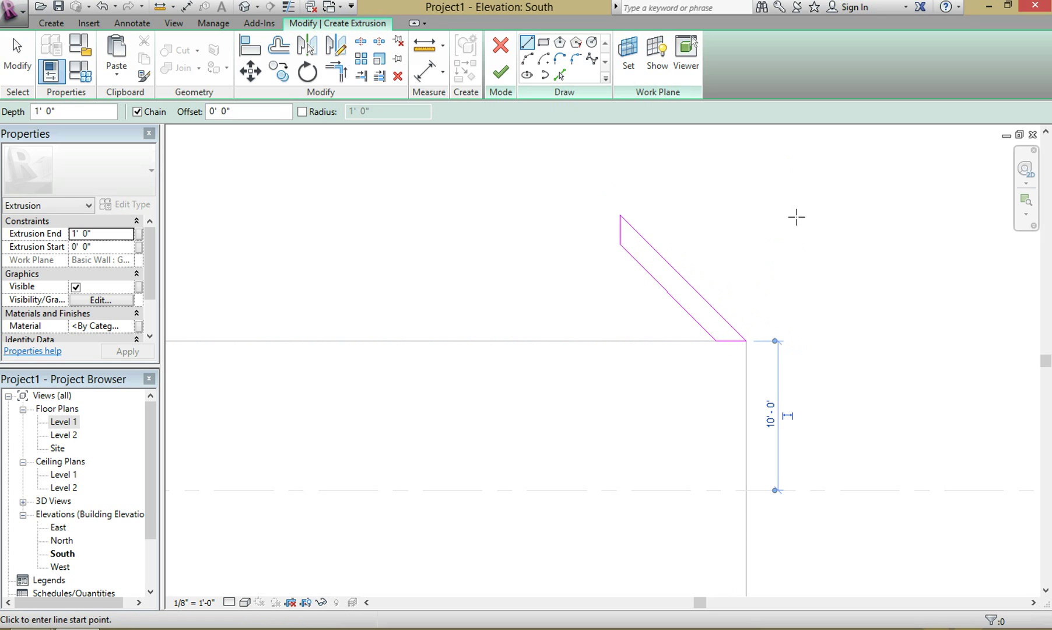
- Finish the extrusion sketch and finish the in-place model
click(505, 83)
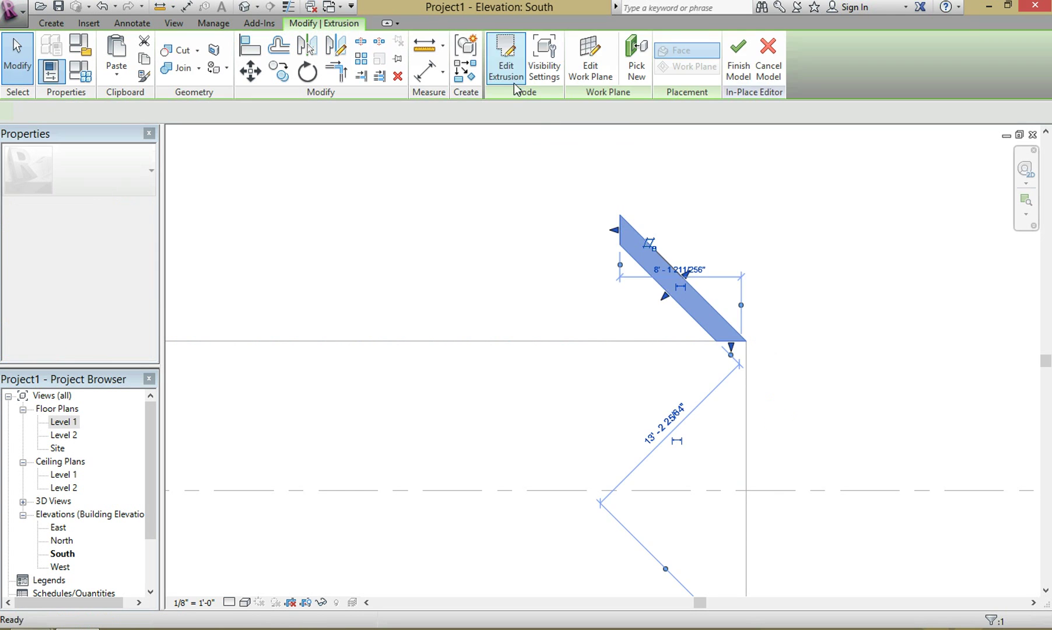
scroll(751, 212, down, 4)
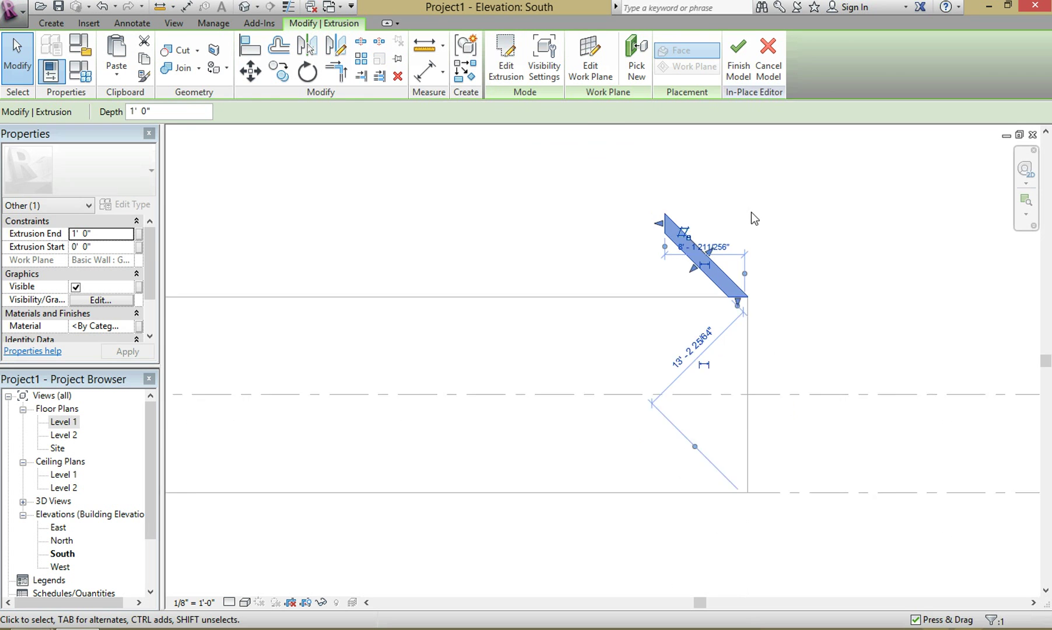
click(735, 76)
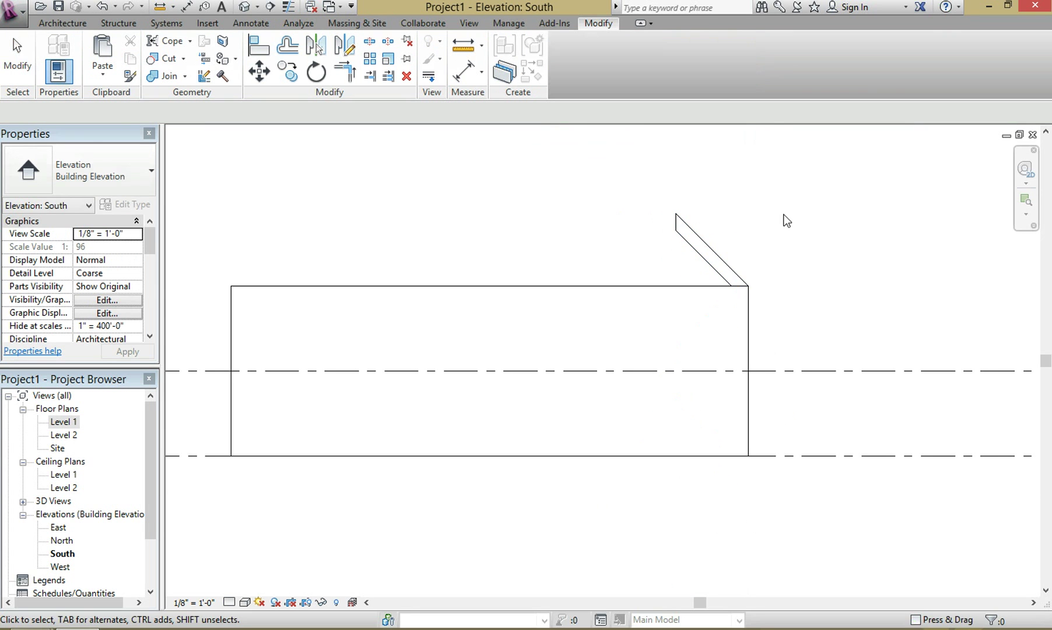
- In the 3D view, stretch the slanted extrusion along the wall's full length to 608.80 CF
click(244, 6)
shift+middle_drag(649, 219, 402, 257)
click(986, 211)
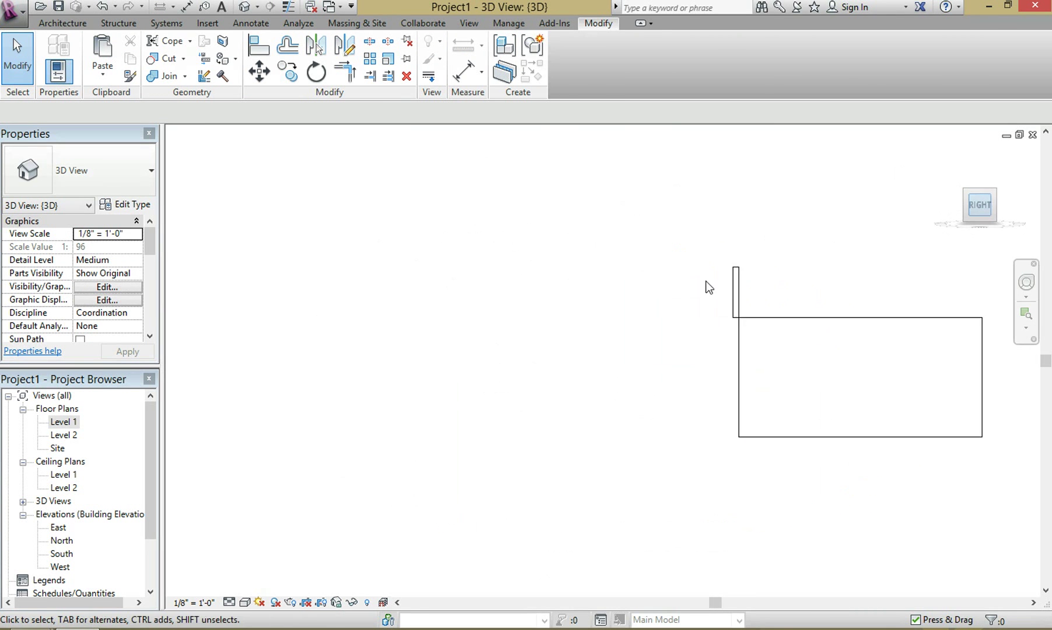
click(488, 302)
drag(491, 307, 731, 381)
drag(476, 301, 479, 356)
- Deselect, orbit the building, and reselect the roof extrusion on the walls
click(454, 352)
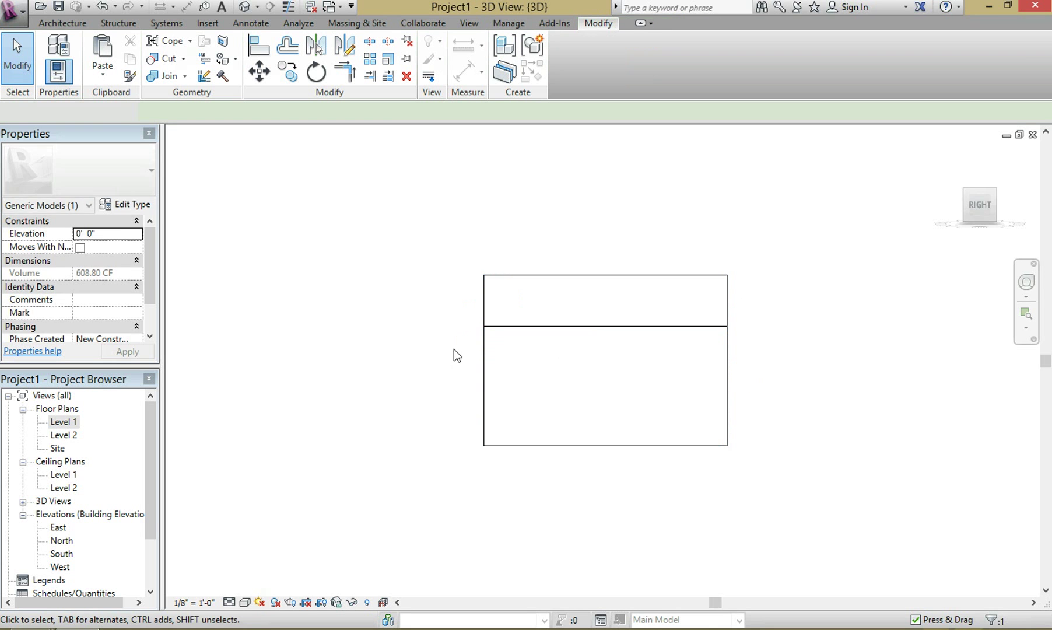
shift+middle_drag(470, 181, 458, 211)
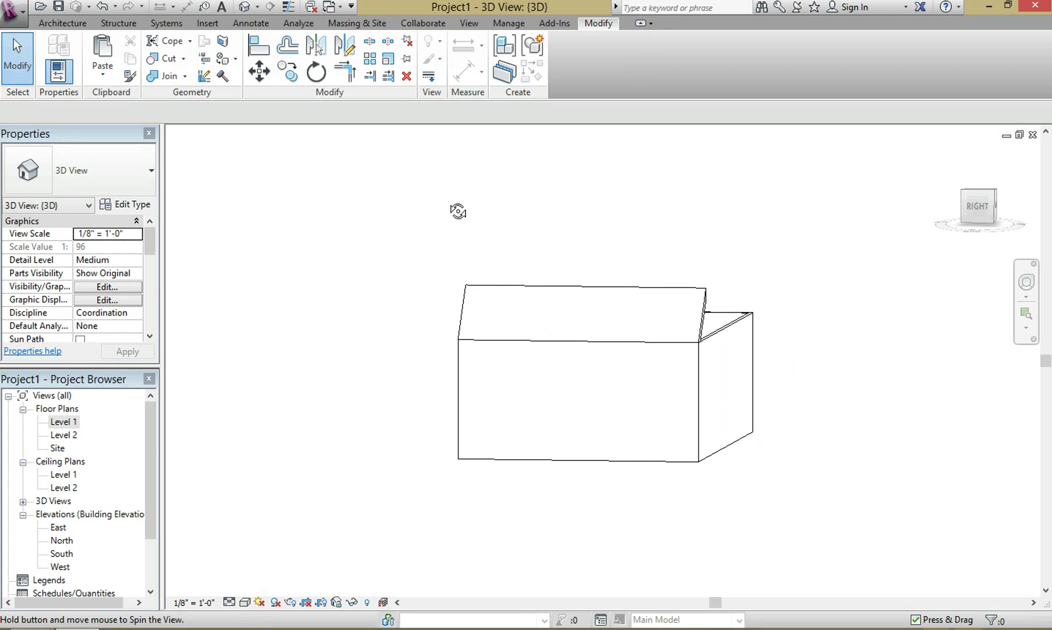
click(464, 312)
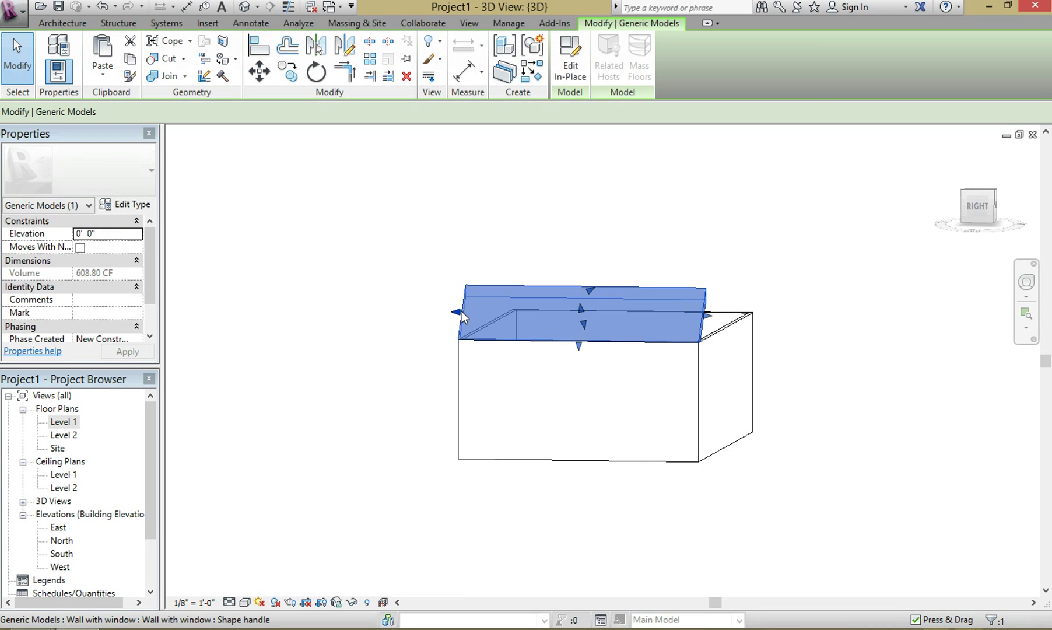
- Edit the roof family in place and start a Void Extrusion, facing the building's right side
click(573, 63)
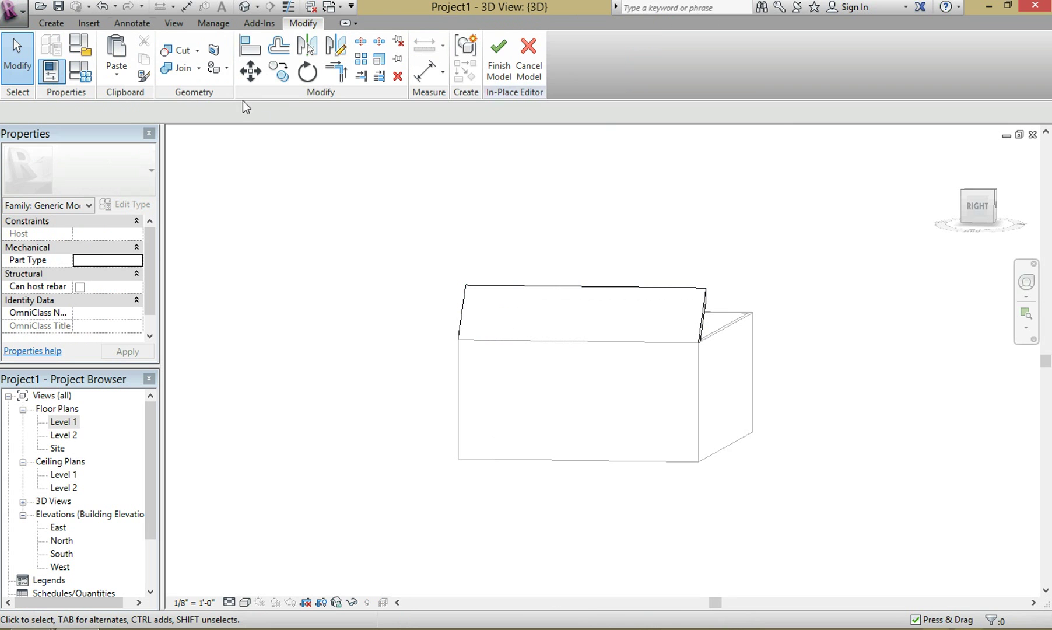
click(52, 23)
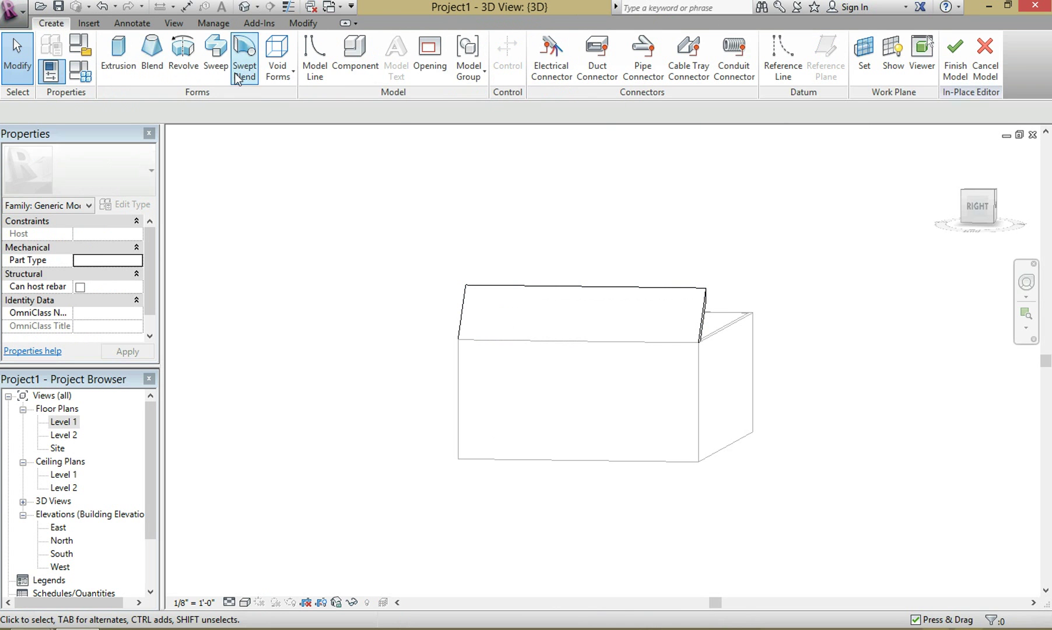
click(275, 75)
click(307, 102)
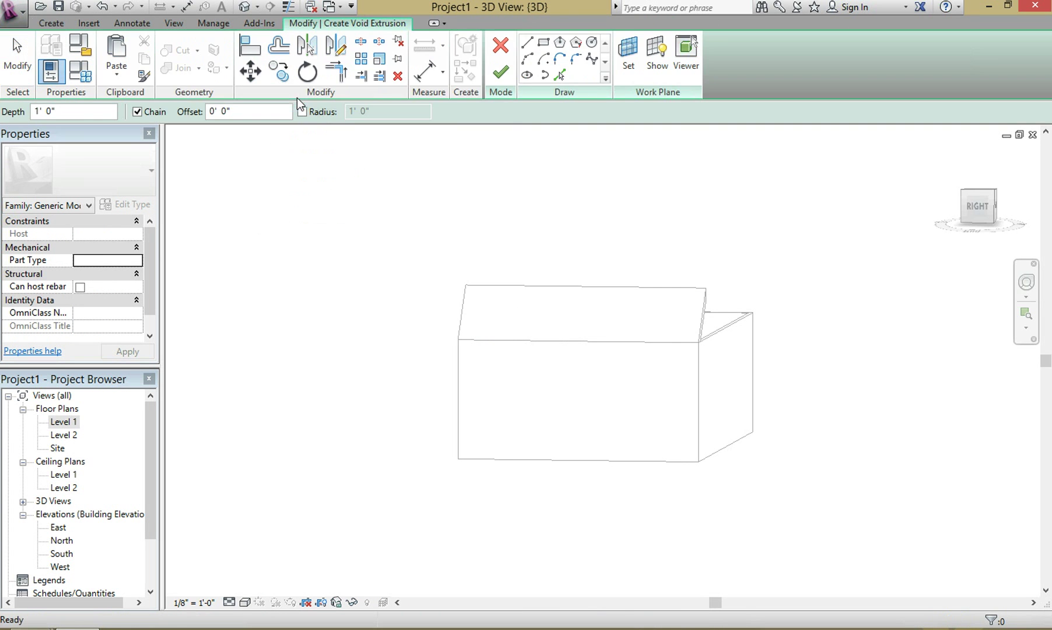
click(977, 206)
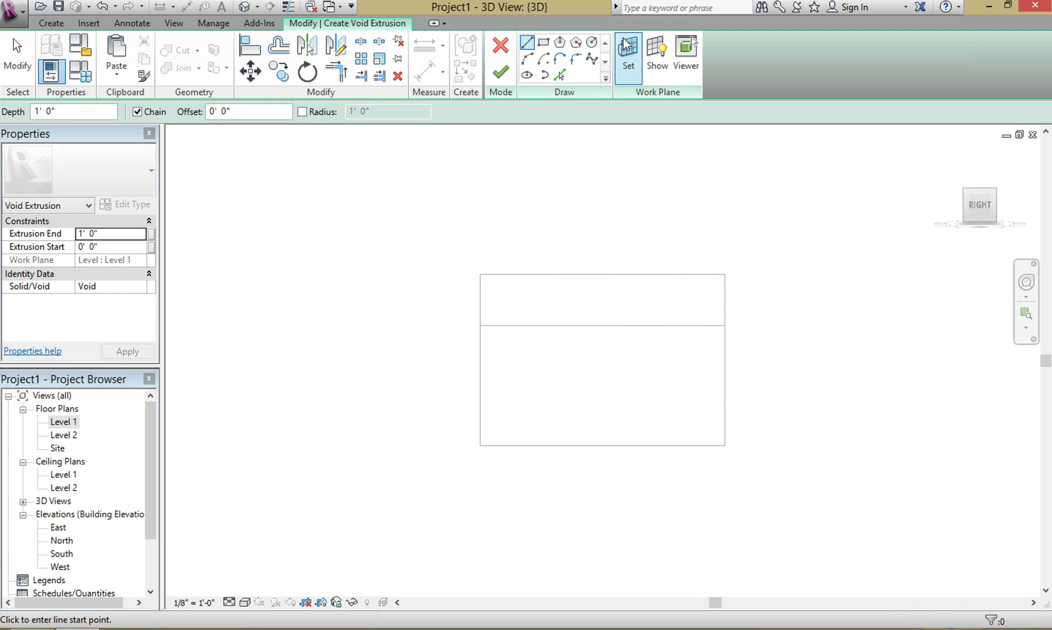
- Set the void's work plane to the roof extrusion's face
click(627, 62)
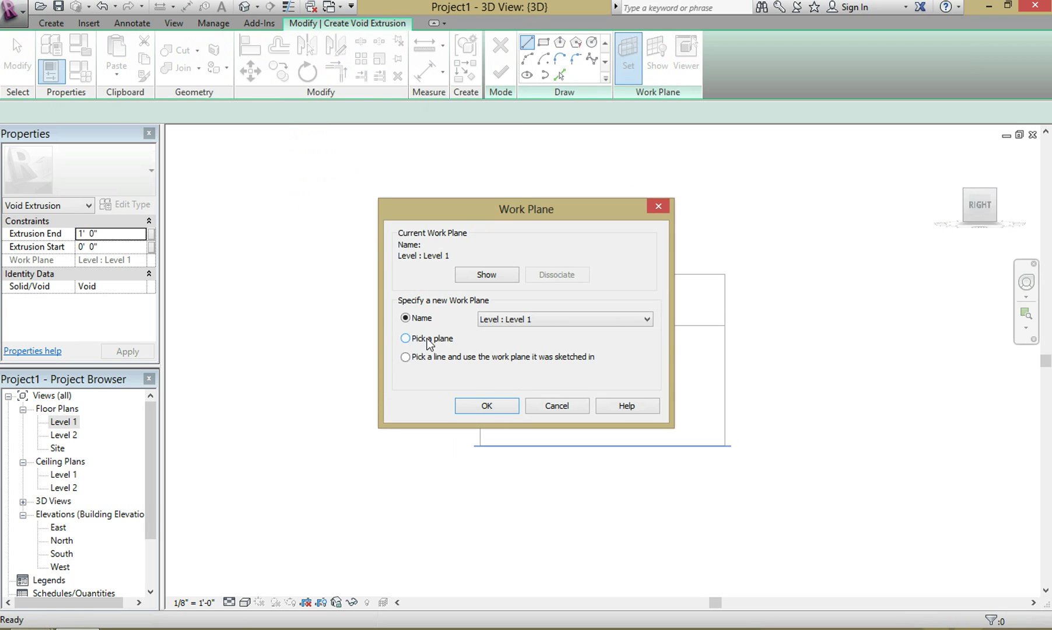
click(486, 406)
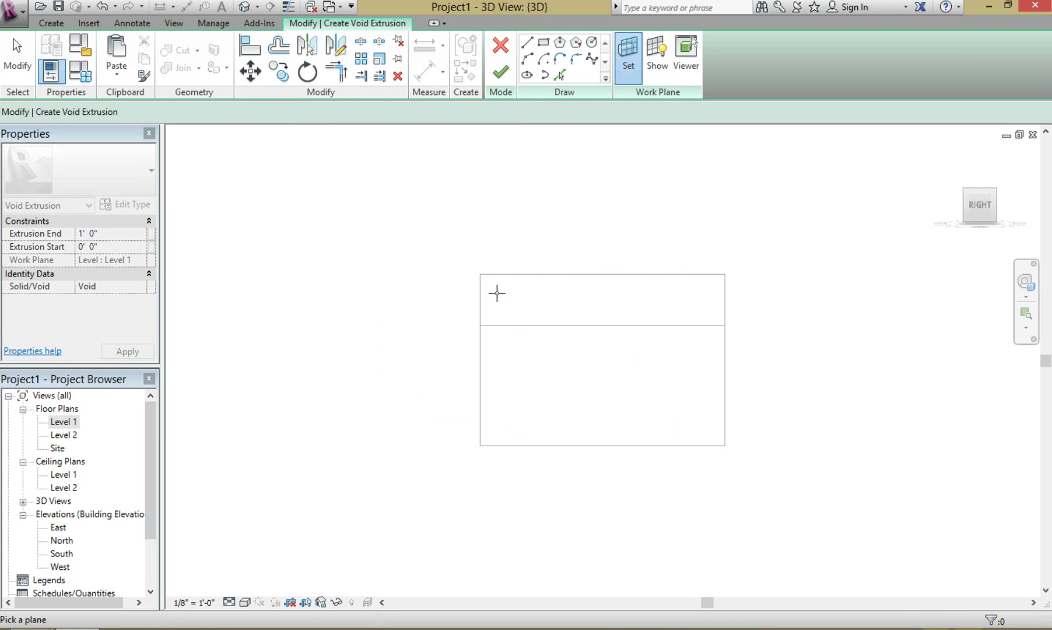
scroll(493, 292, up, 2)
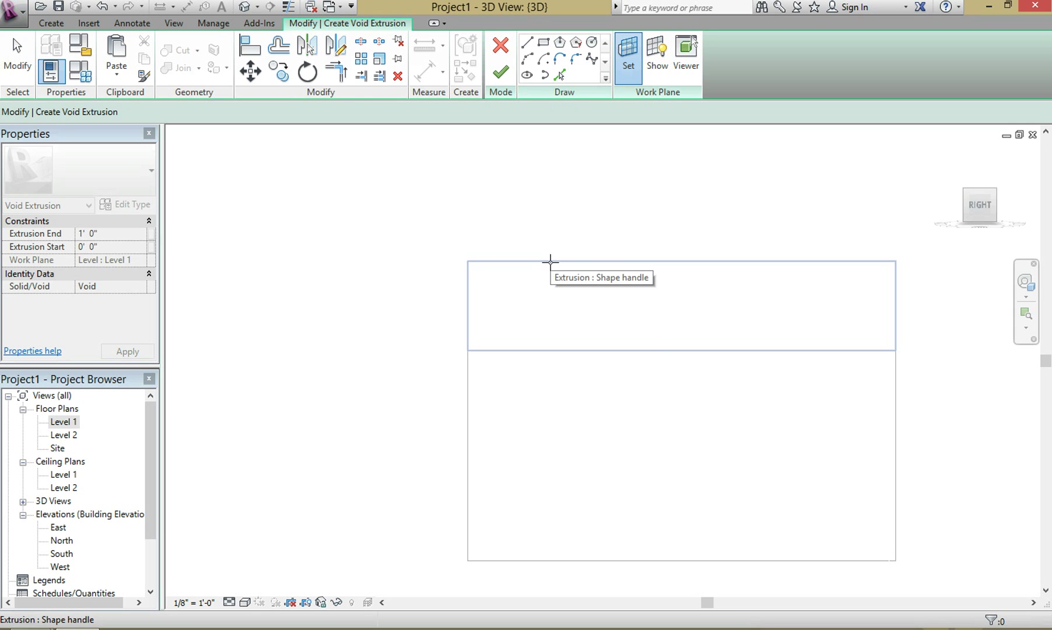
click(550, 262)
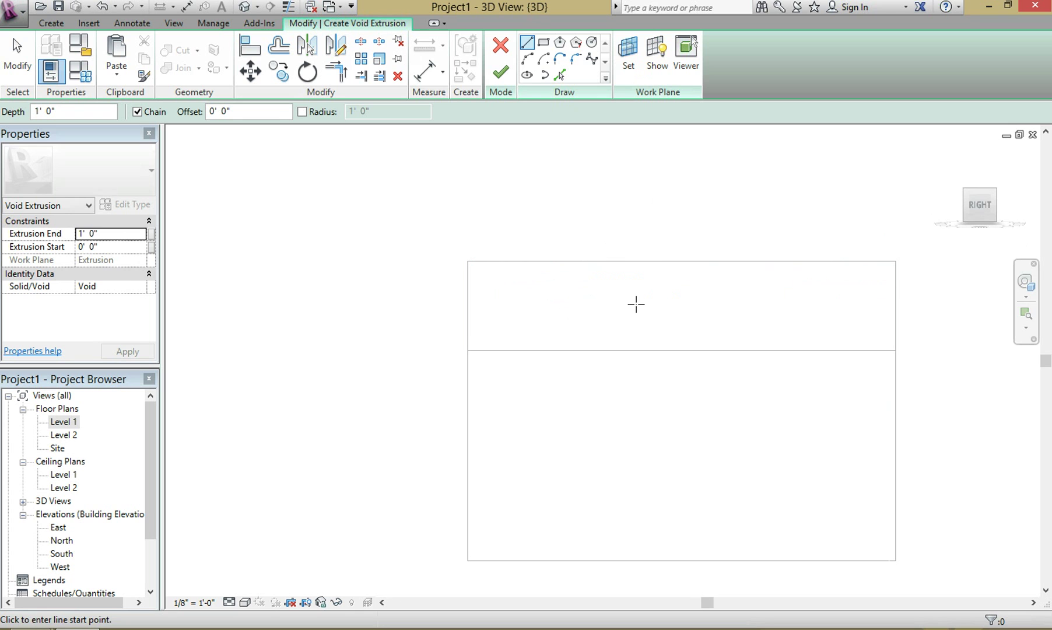
- Draw a 33'-6" by 7'-6" rectangle on the roof piece and finish the void sketch
click(543, 43)
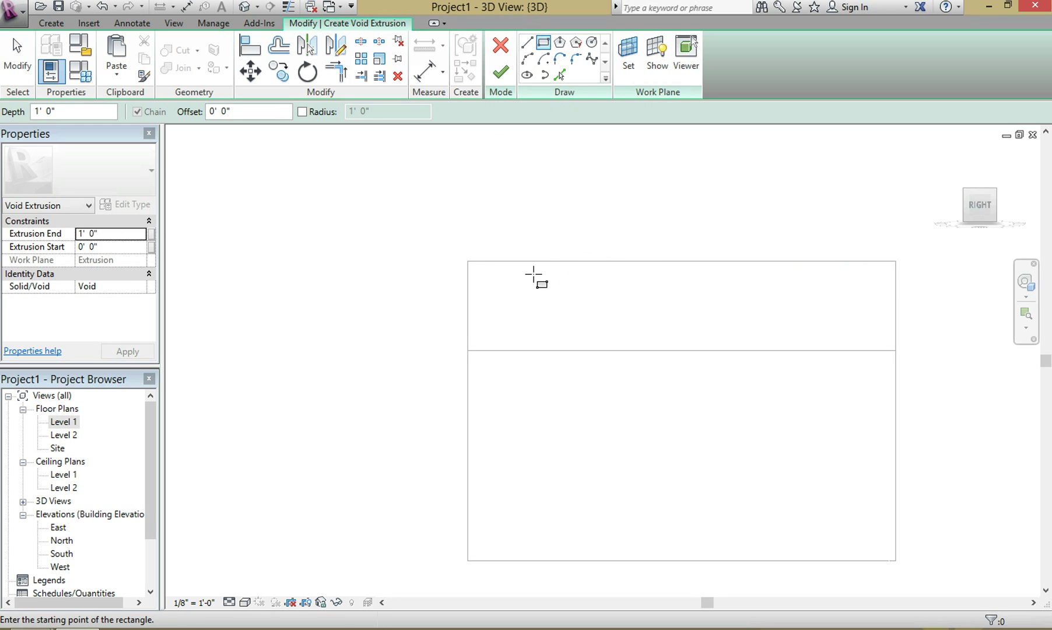
click(501, 279)
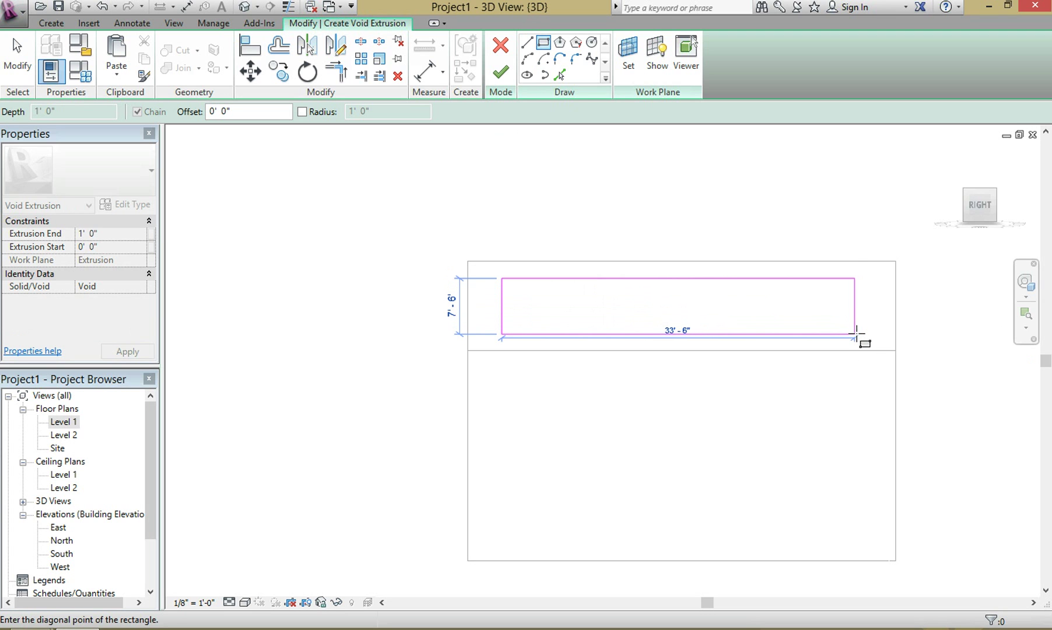
click(855, 334)
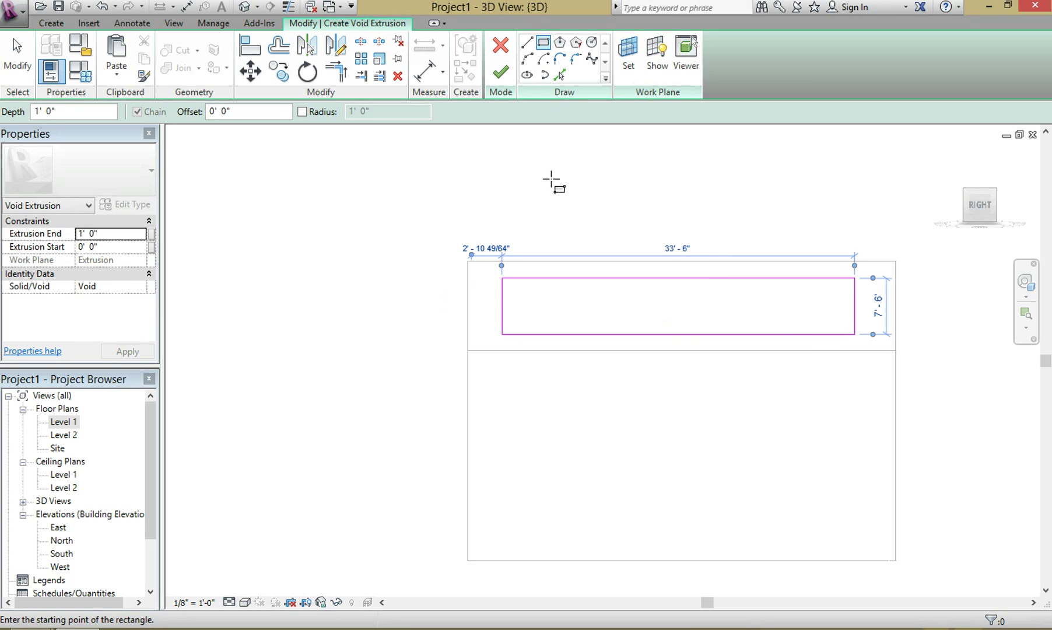
click(503, 74)
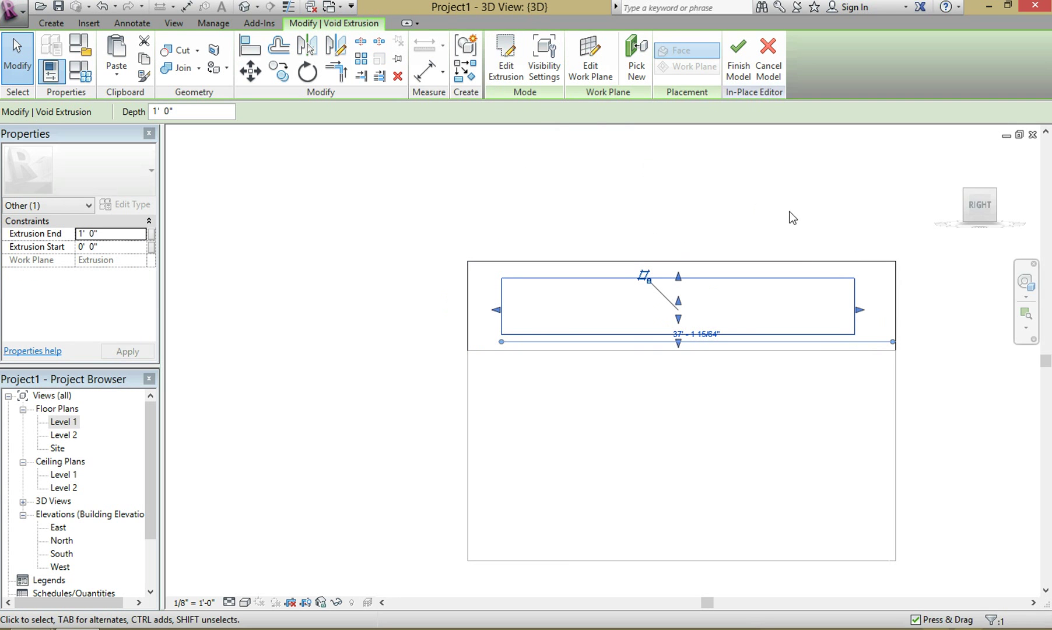
- Drag the void's face outward to deepen its cut into the roof piece
shift+middle_drag(866, 220, 646, 234)
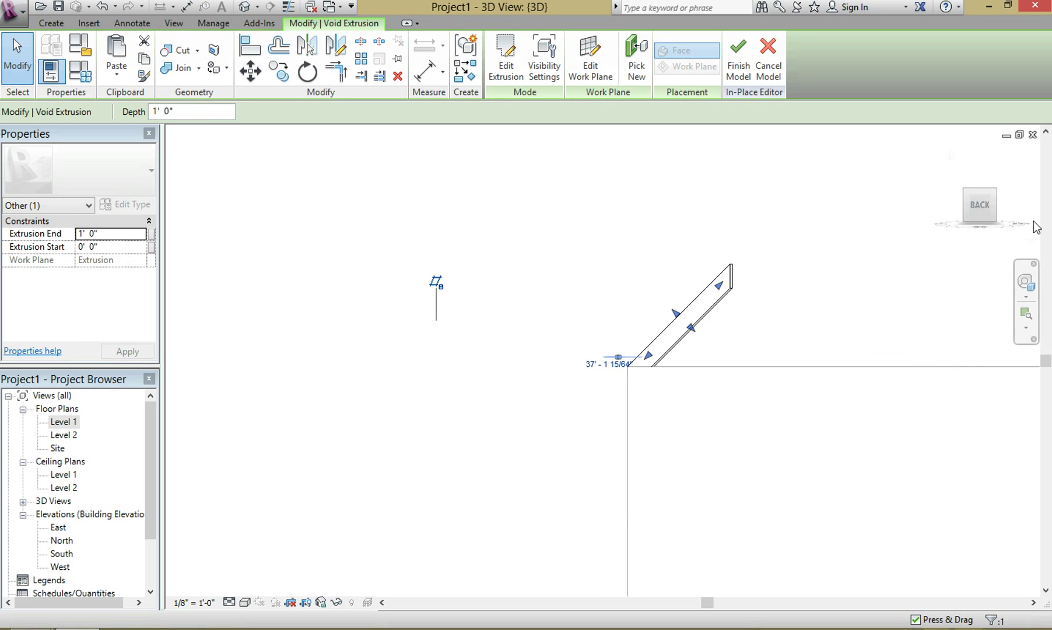
click(979, 207)
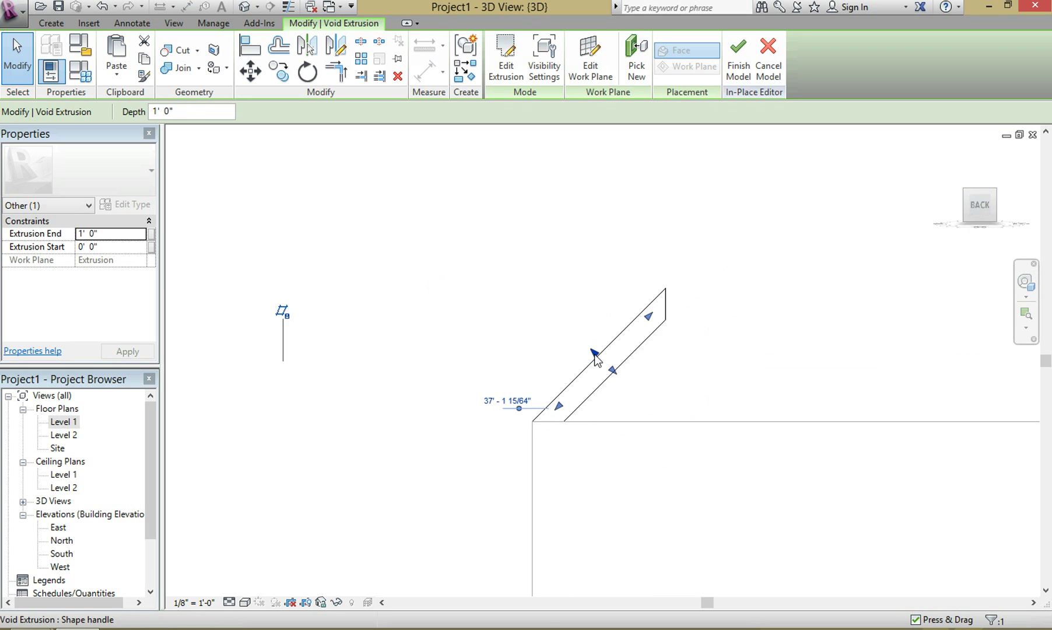
mouse_move(623, 386)
mouse_down()
mouse_move(639, 392)
mouse_move(631, 372)
mouse_up()
shift+middle_drag(615, 251, 744, 230)
click(745, 230)
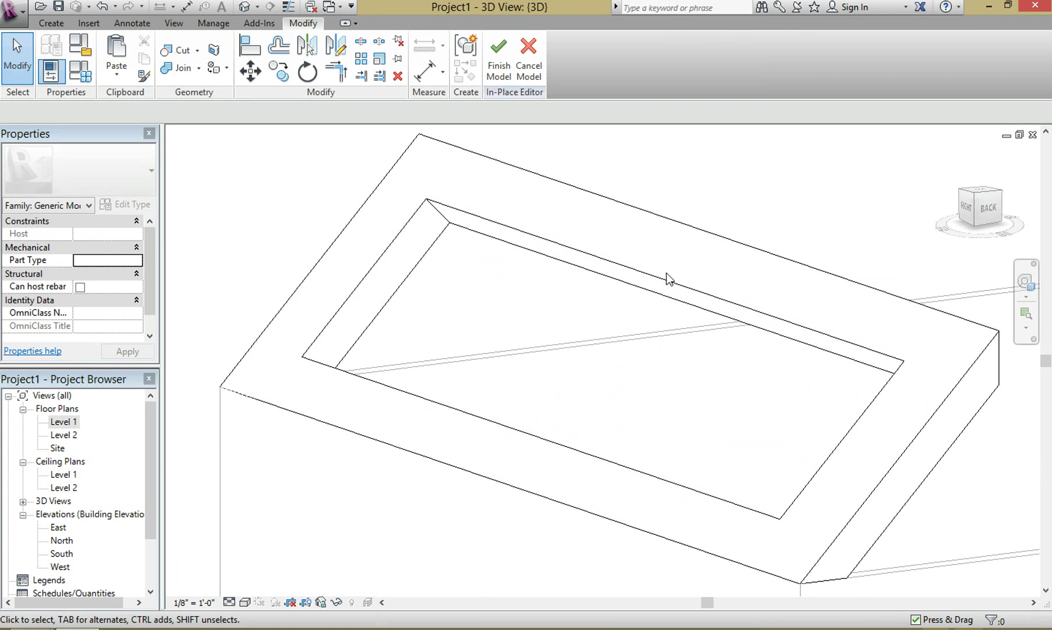
- Check the void's Extrusion End value of 1'-4 31/32" and orbit to inspect the recess
click(573, 267)
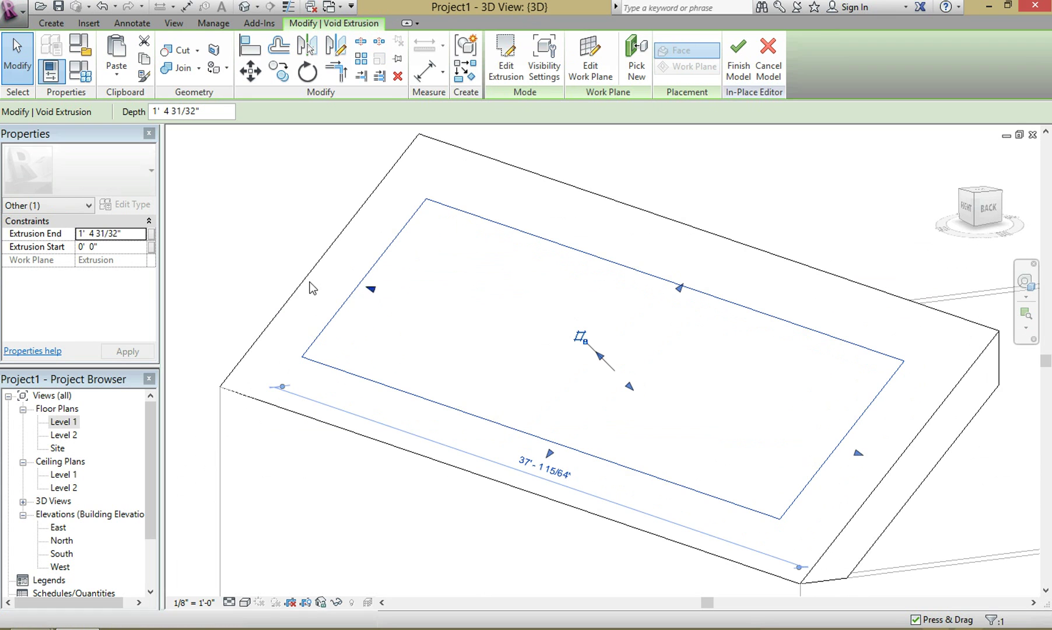
click(126, 234)
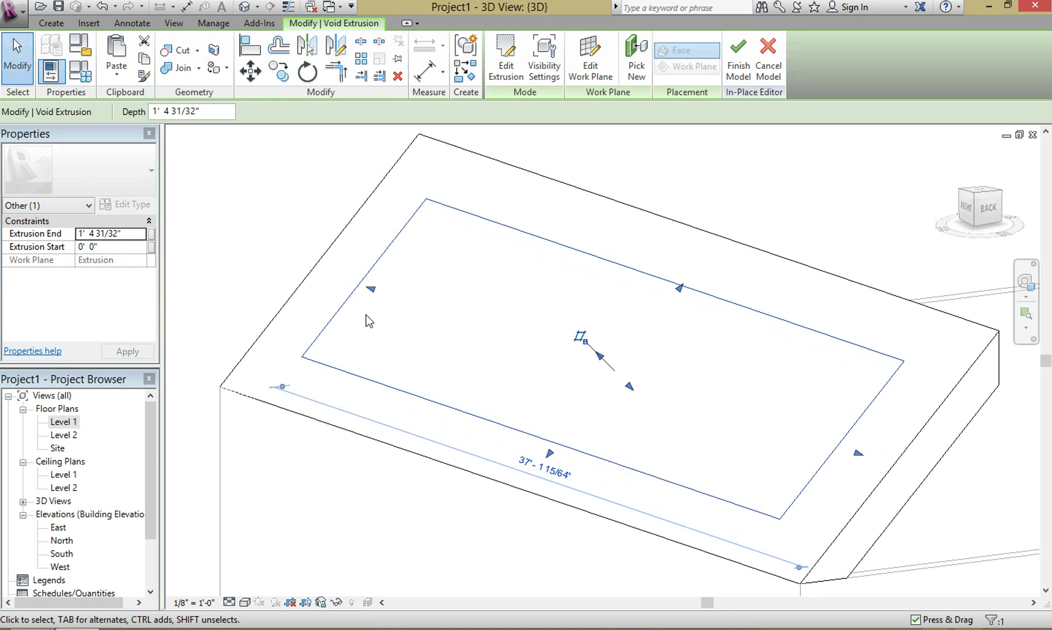
click(251, 248)
shift+middle_drag(248, 244, 496, 228)
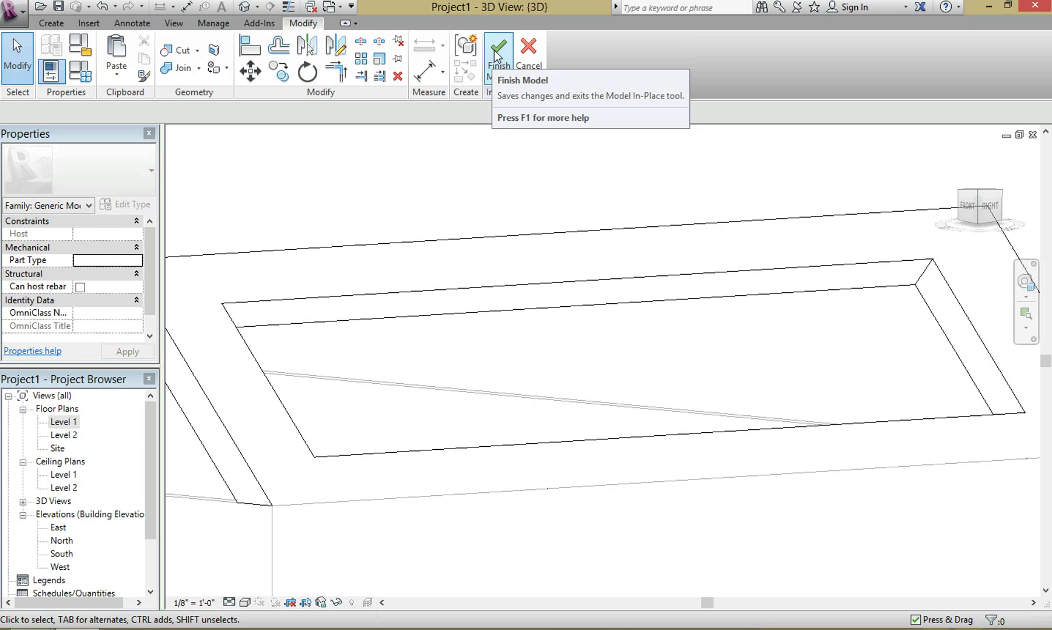
- Finish the in-place roof model and turn to the front view of the building
click(494, 52)
scroll(758, 170, down, 5)
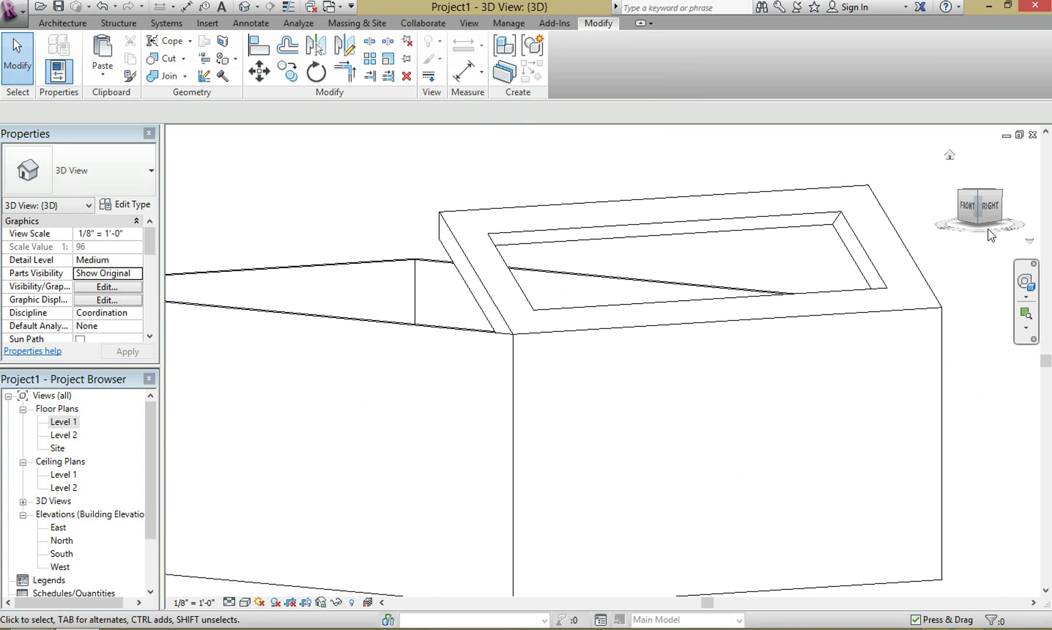
click(969, 210)
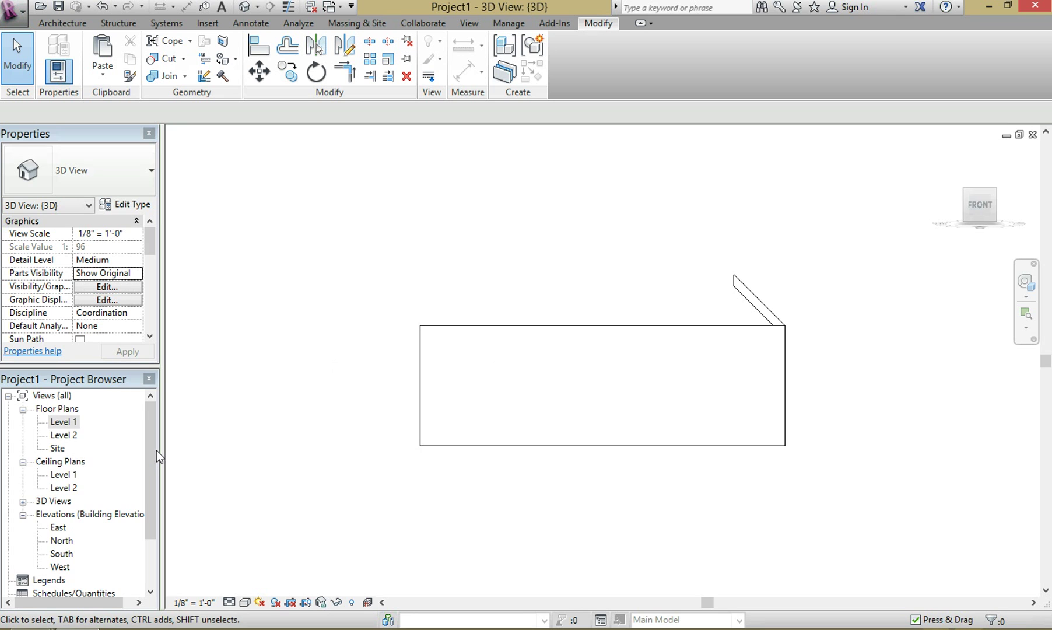
- Open the Level 1 floor plan, then open the South elevation from its marker
drag(153, 451, 148, 415)
click(63, 422)
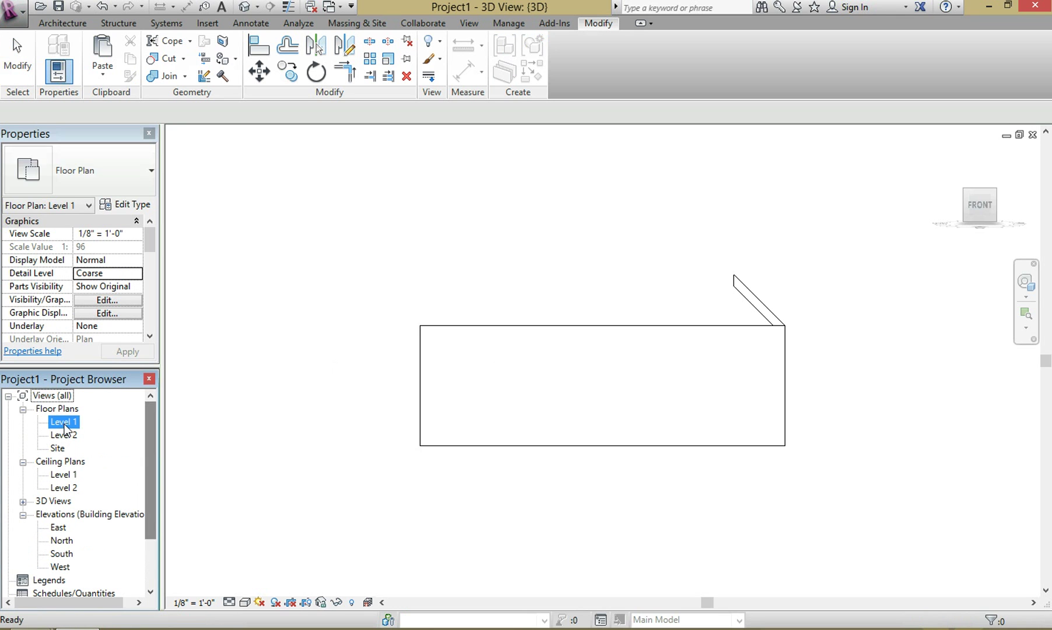
double_click(64, 426)
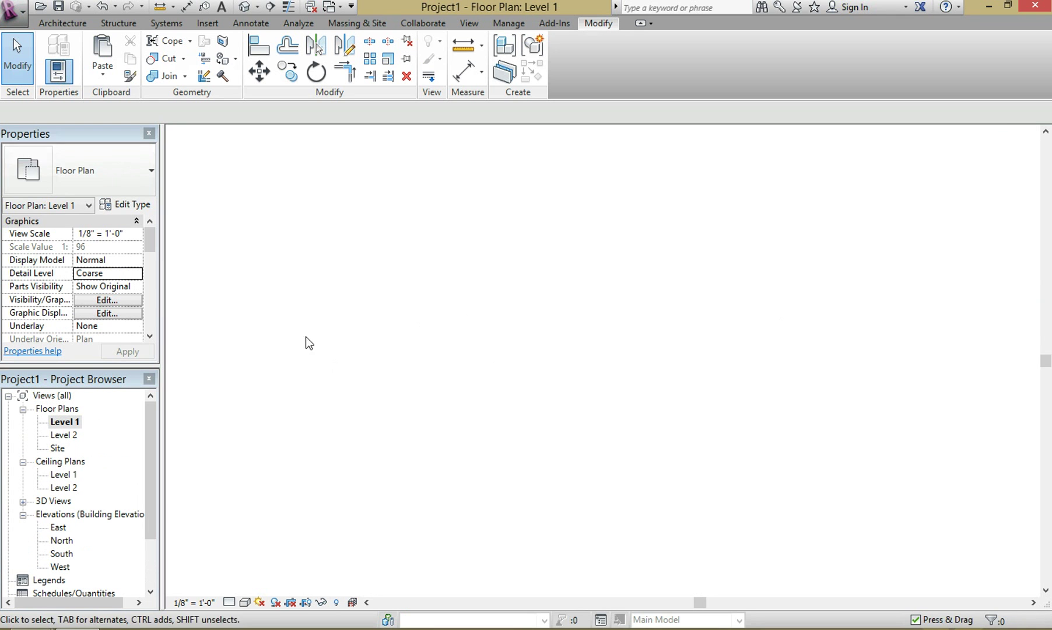
double_click(552, 528)
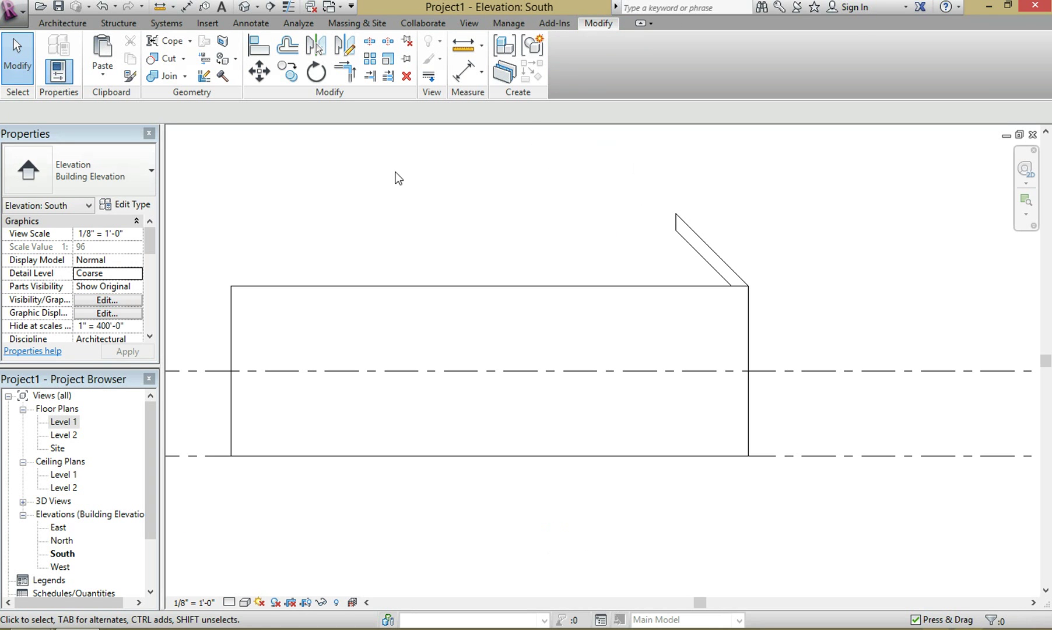
- After glancing at the Roof options, start Model In-Place from the Architecture Component menu
click(65, 23)
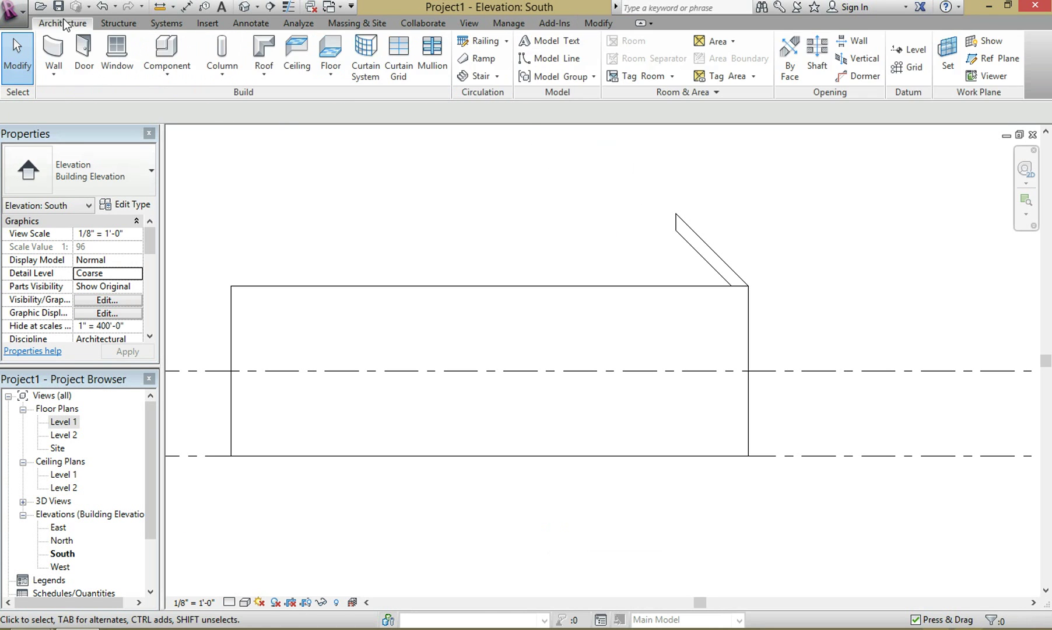
click(253, 71)
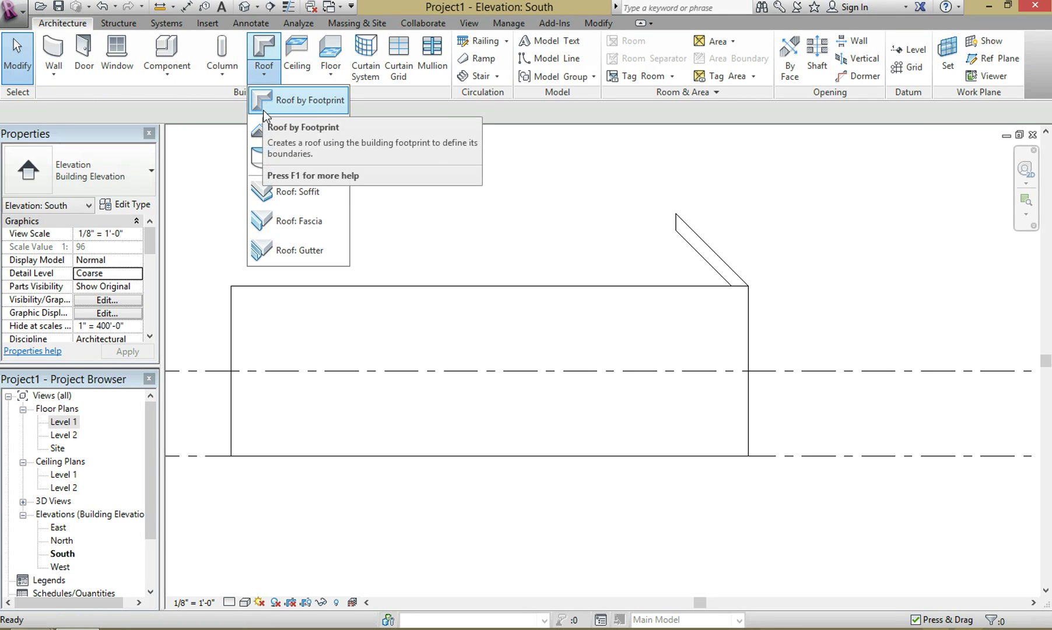
click(431, 173)
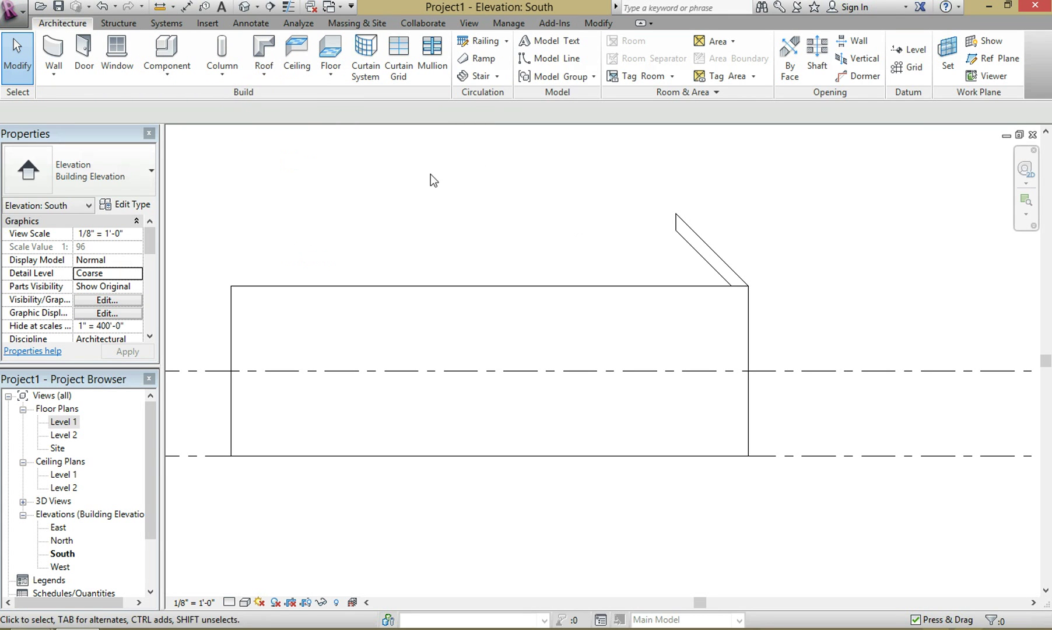
click(168, 74)
click(189, 132)
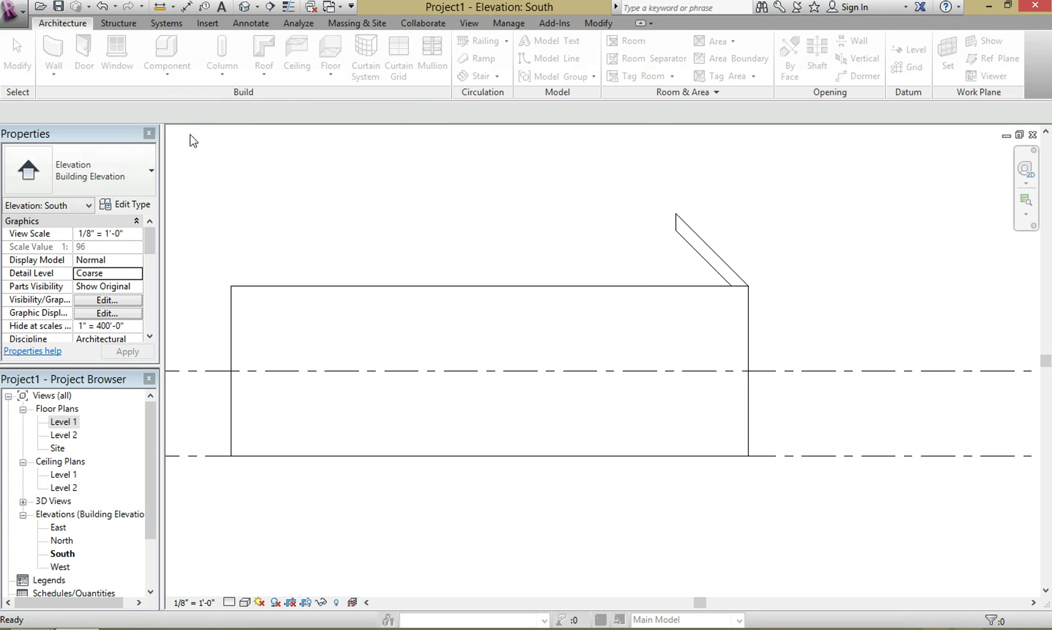
- Choose the Roofs category and name the family 'Sawtooth Roof Element'
scroll(490, 262, down, 7)
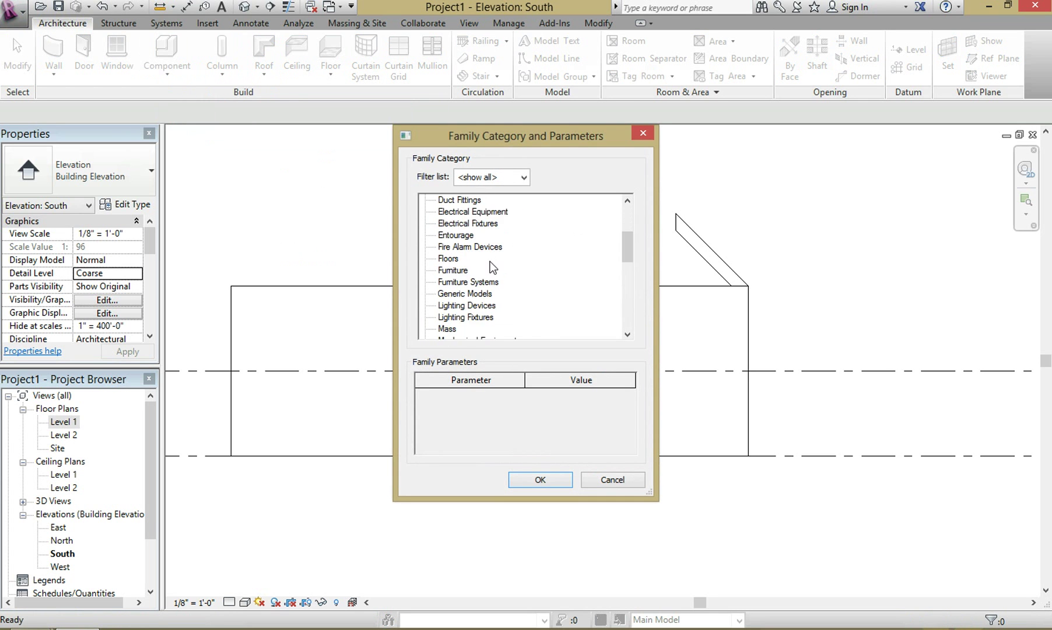
scroll(473, 315, down, 2)
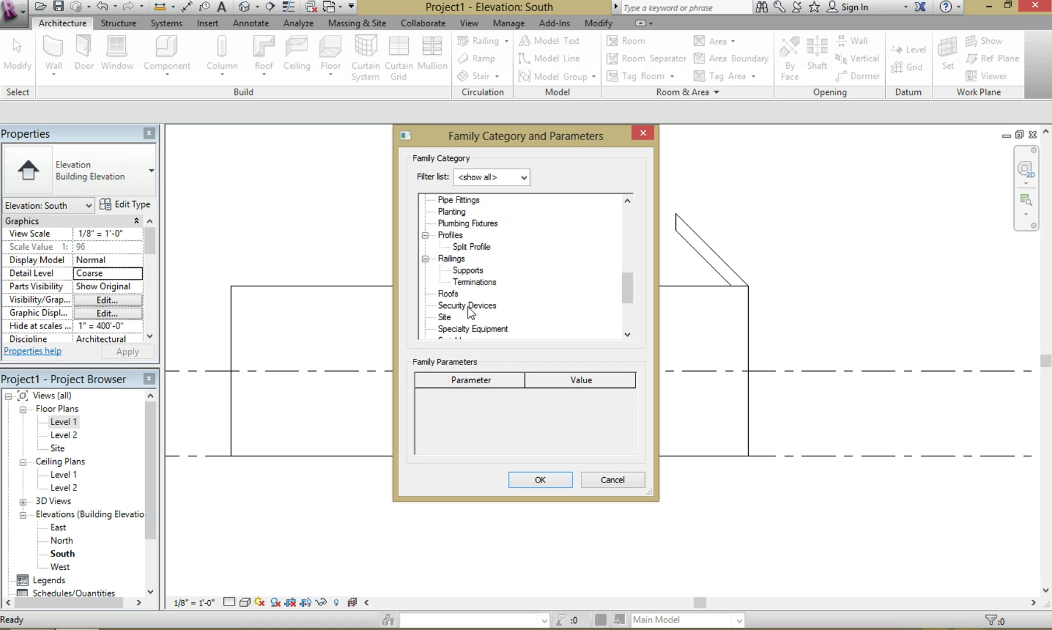
double_click(448, 294)
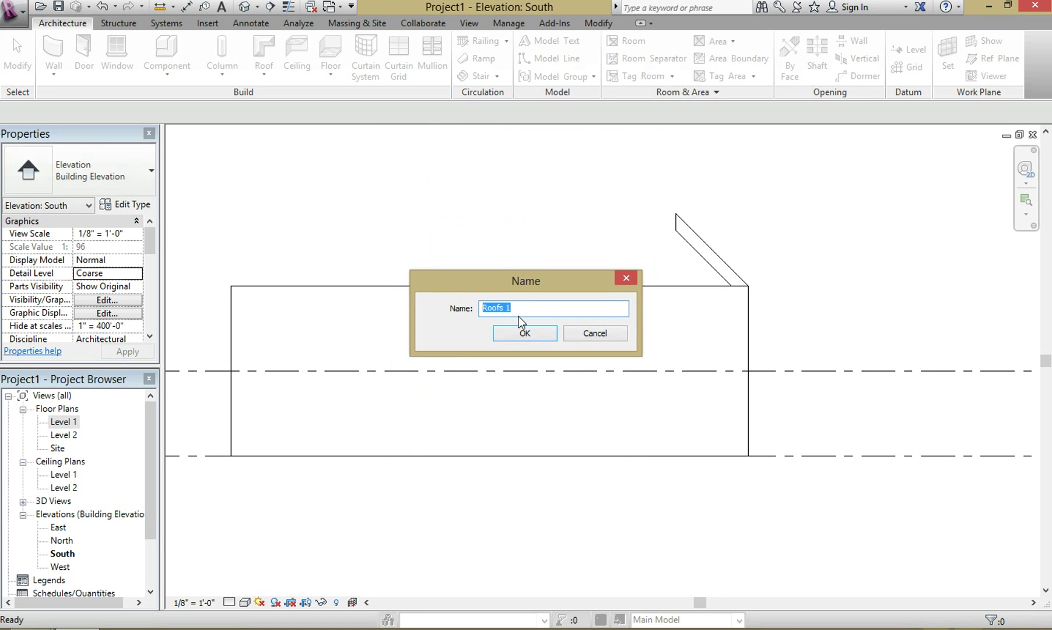
text(Sawtooth Roof Element)
key(Return)
scroll(630, 218, up, 1)
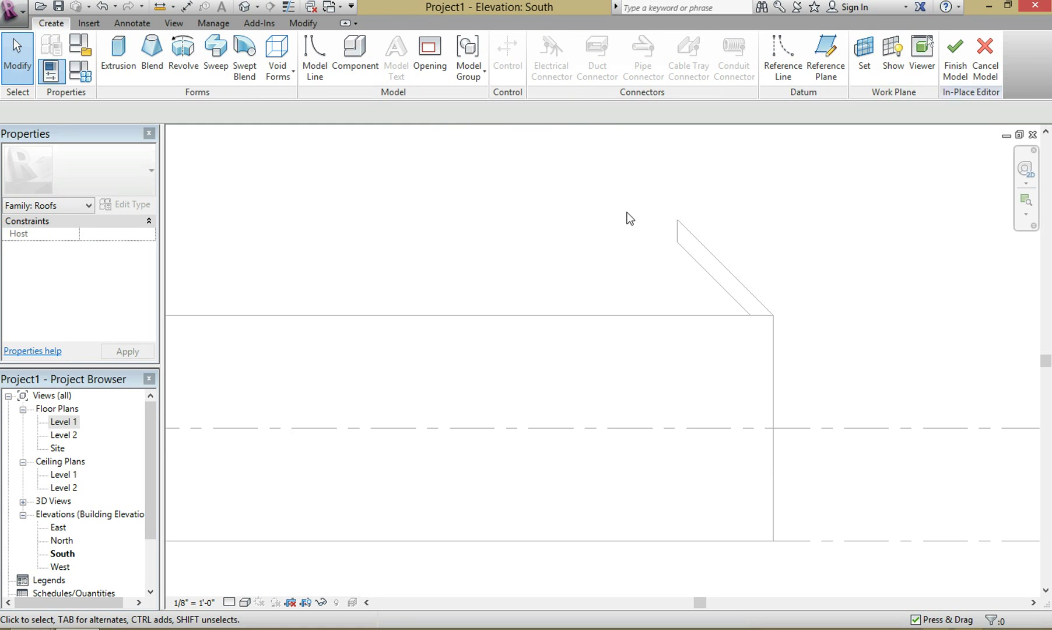
- Set the roof's work plane by picking the Generic - 8" wall in the South elevation
click(865, 56)
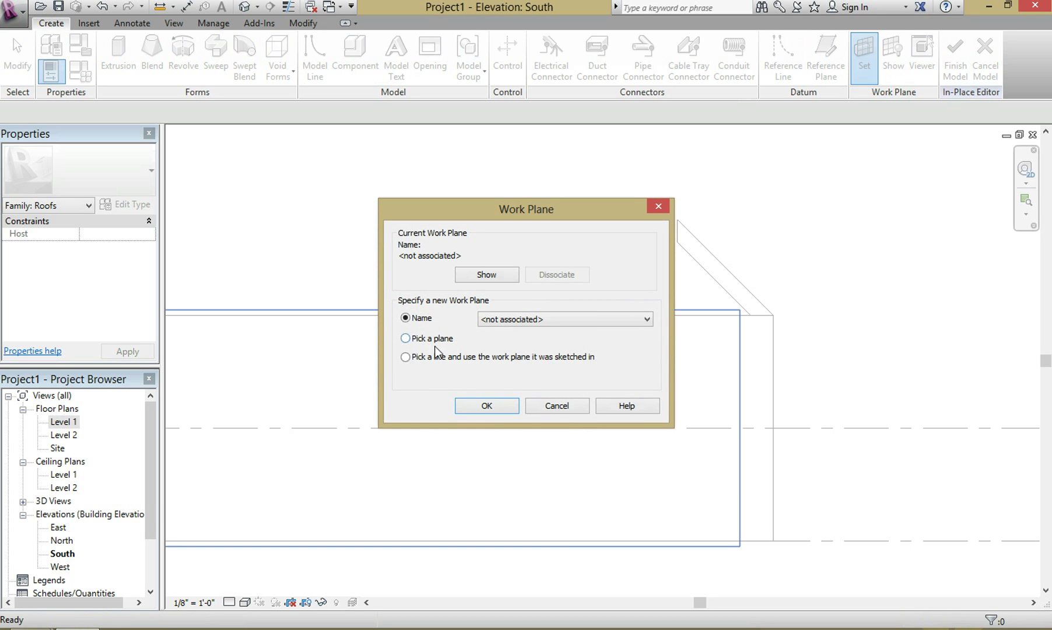
click(485, 406)
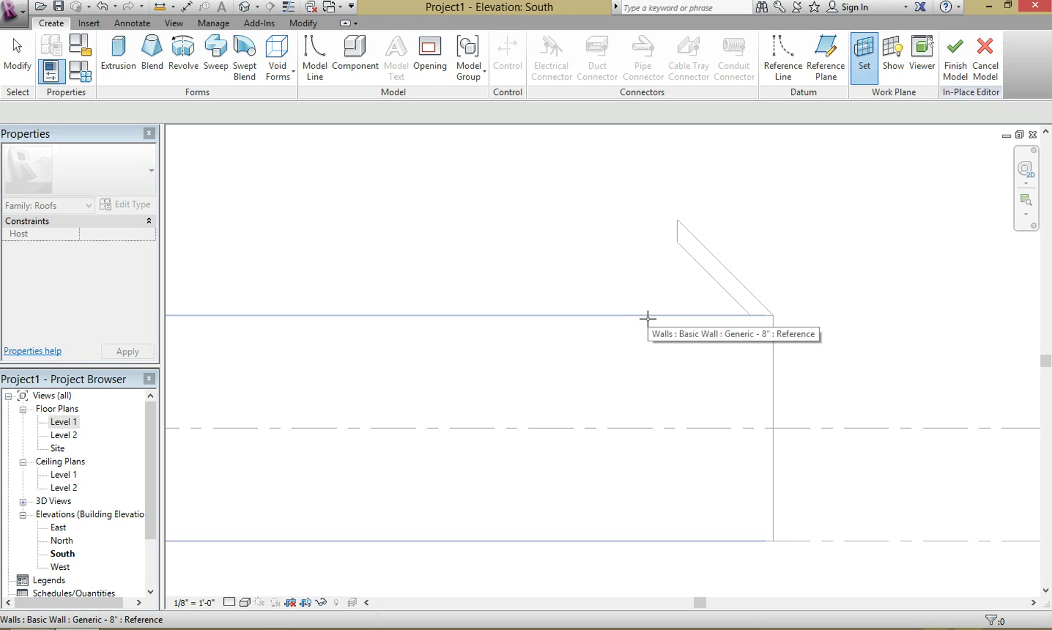
click(647, 317)
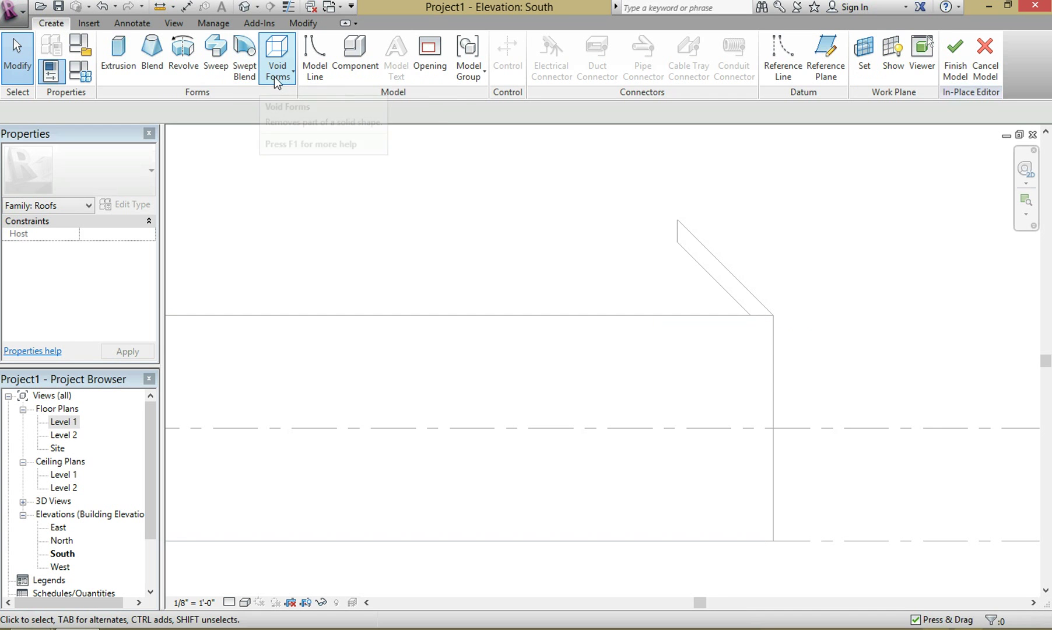
- Start a solid extrusion and sketch two parallel sloped-then-horizontal lines, the lower running 10'-0" left
click(129, 63)
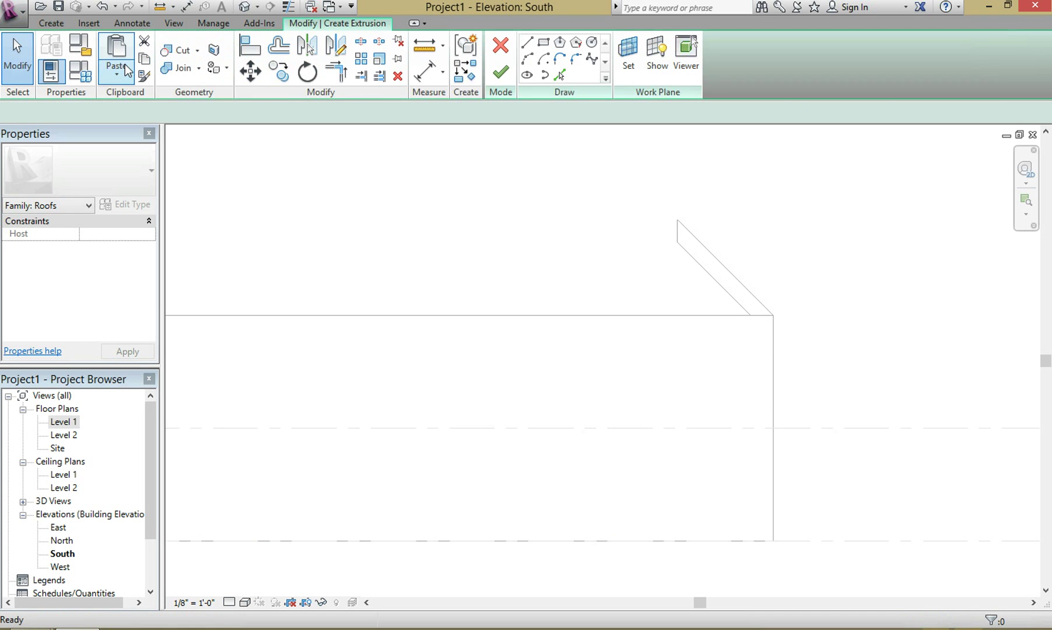
click(528, 44)
scroll(645, 239, up, 3)
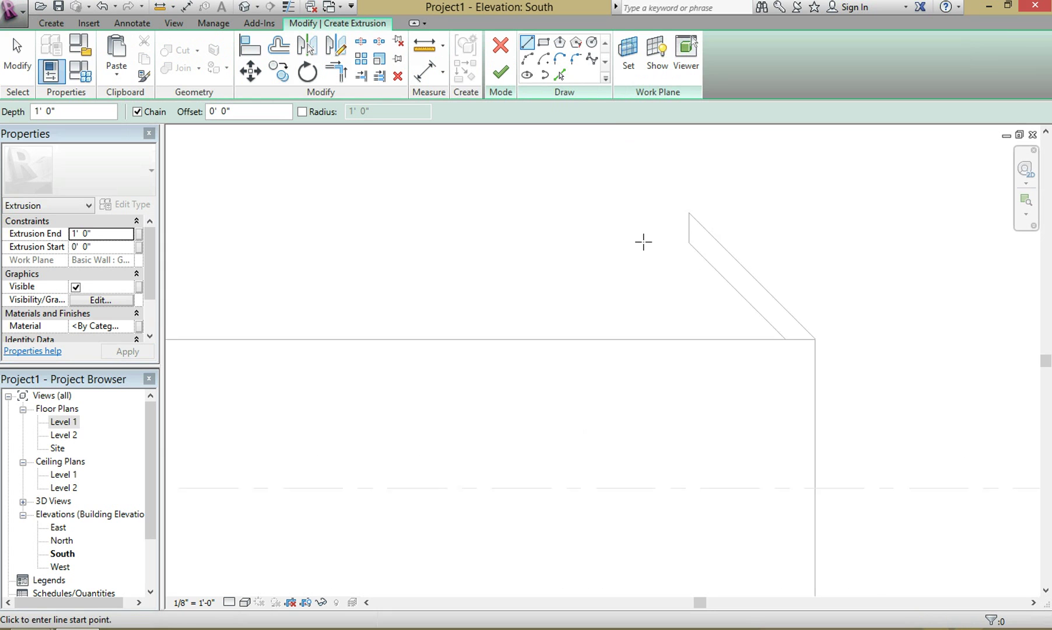
click(704, 243)
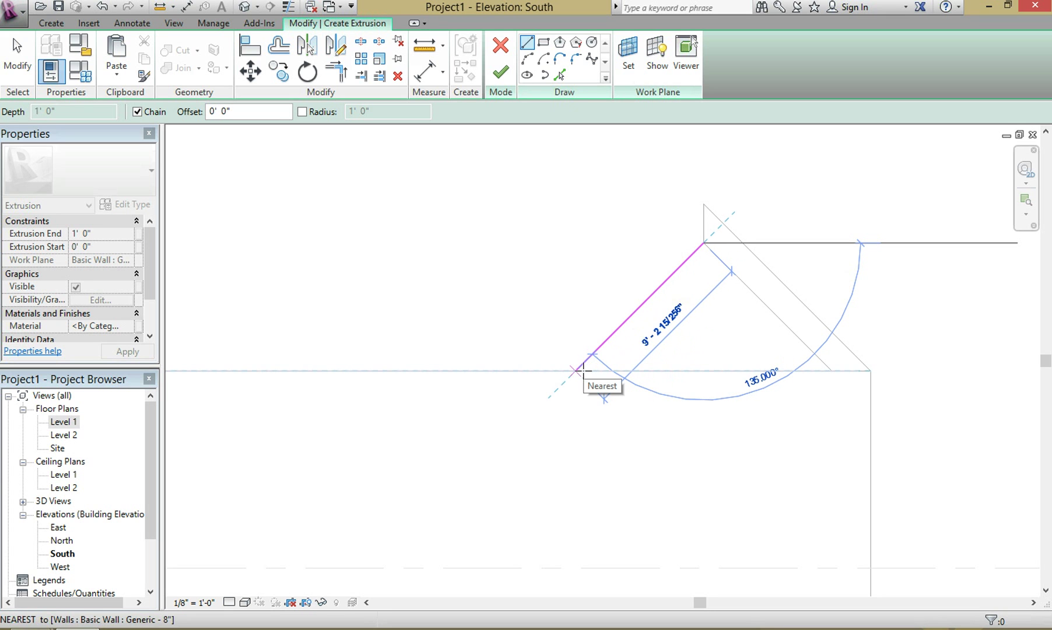
click(583, 369)
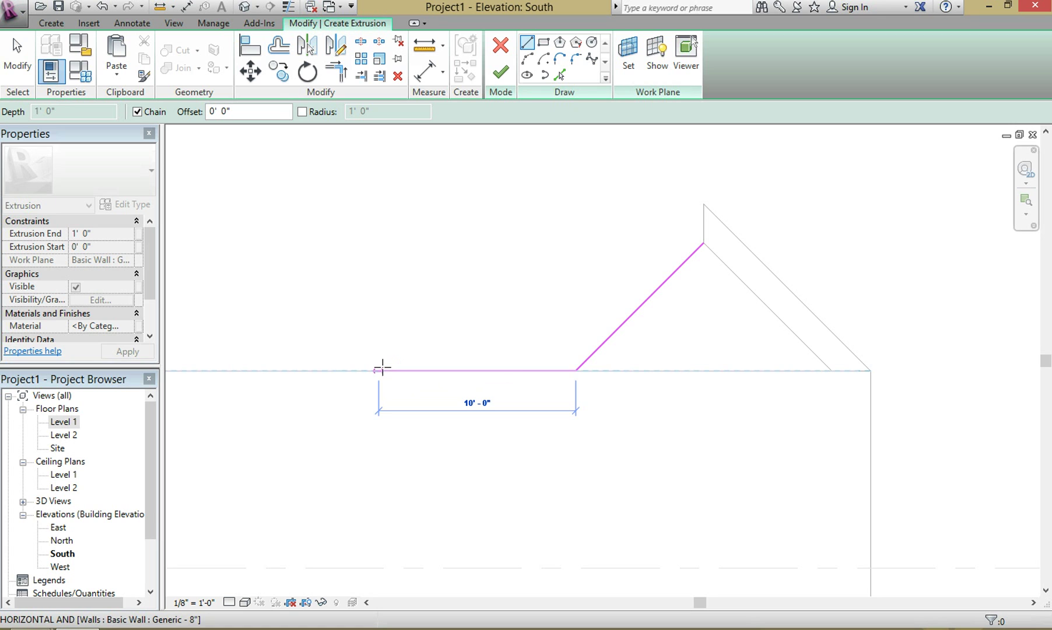
click(379, 370)
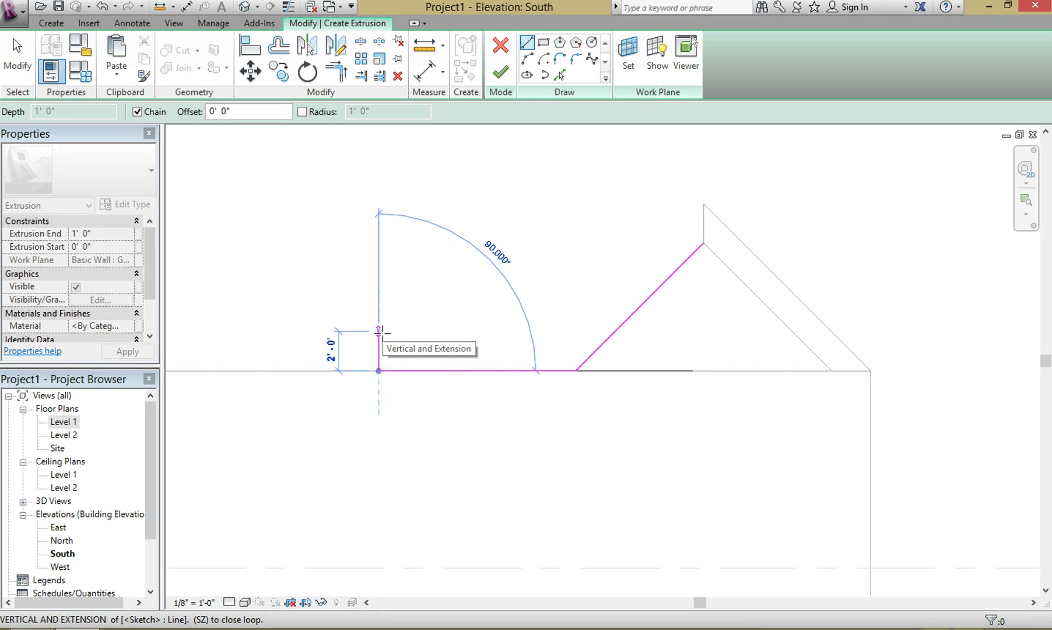
key(Escape)
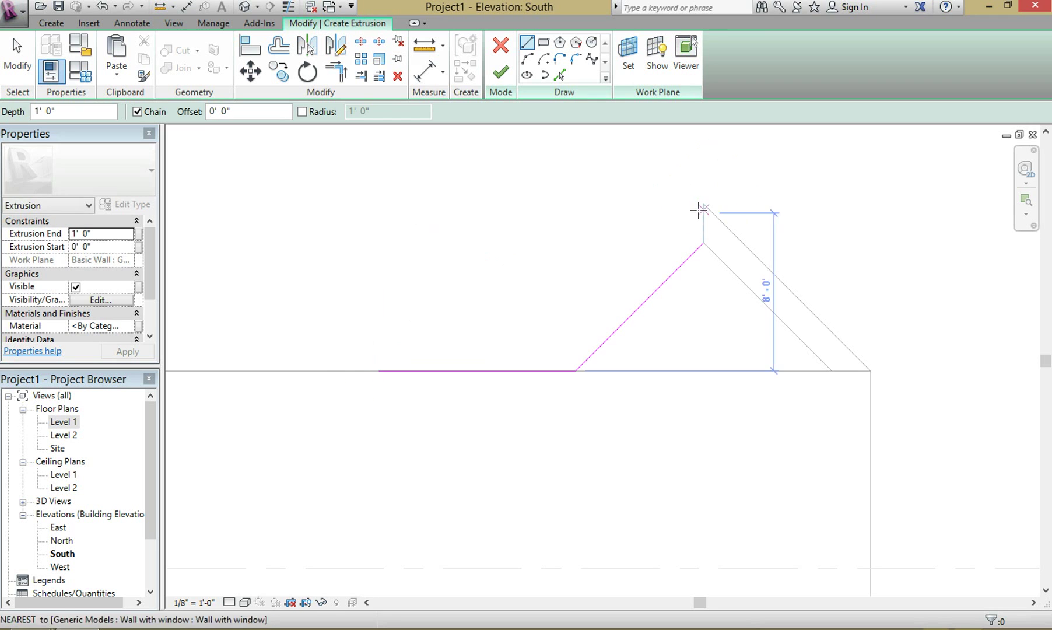
click(701, 204)
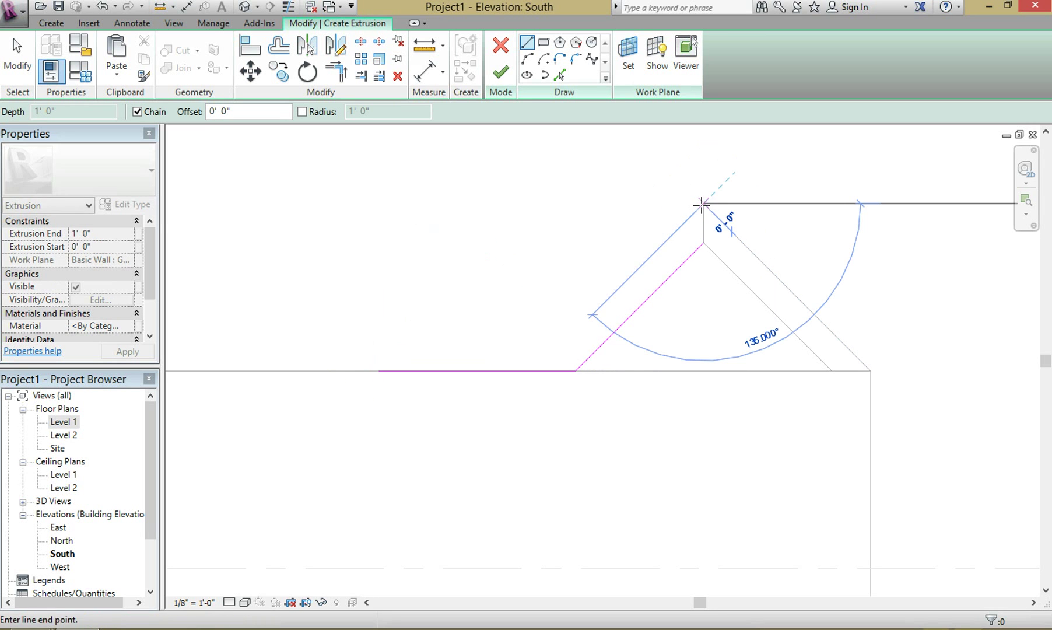
click(570, 335)
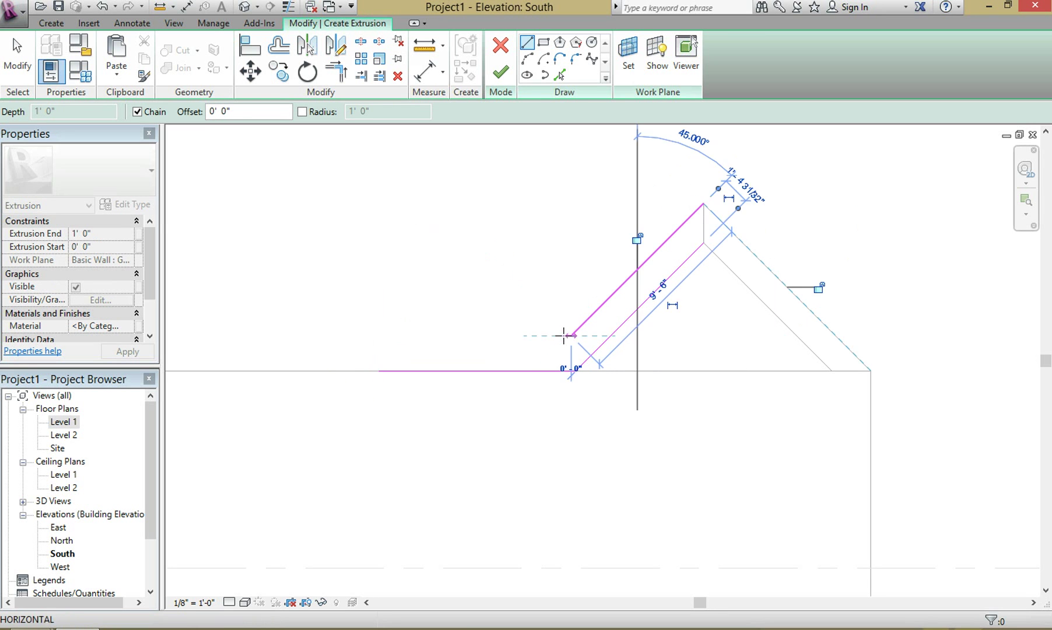
click(376, 337)
- Draw a vertical sketch line up from the lower line's corner past the upper line
key(Escape)
key(Escape)
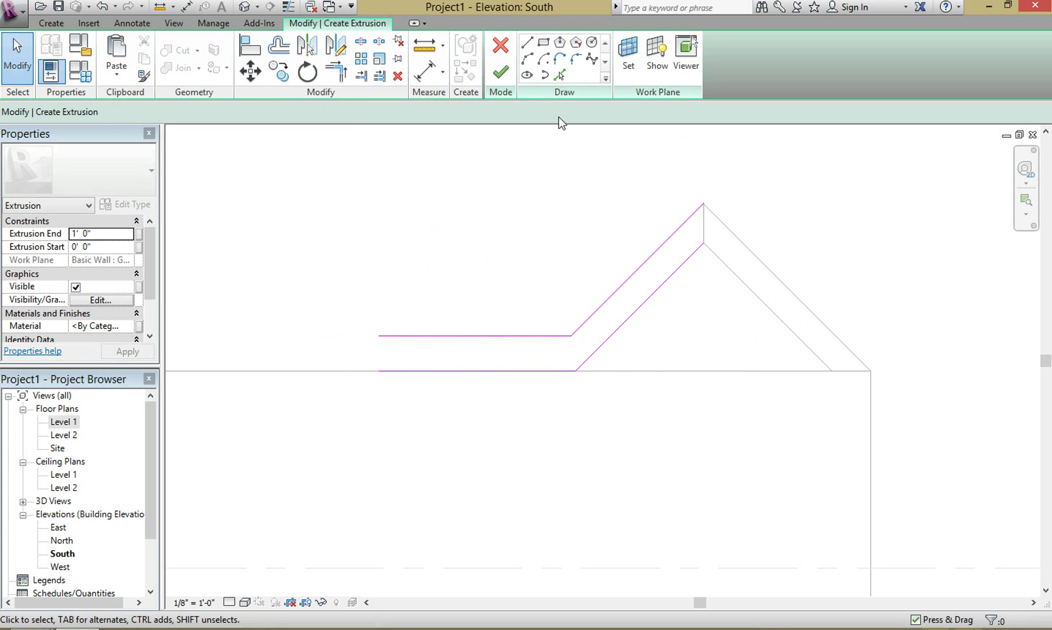
click(526, 43)
click(575, 370)
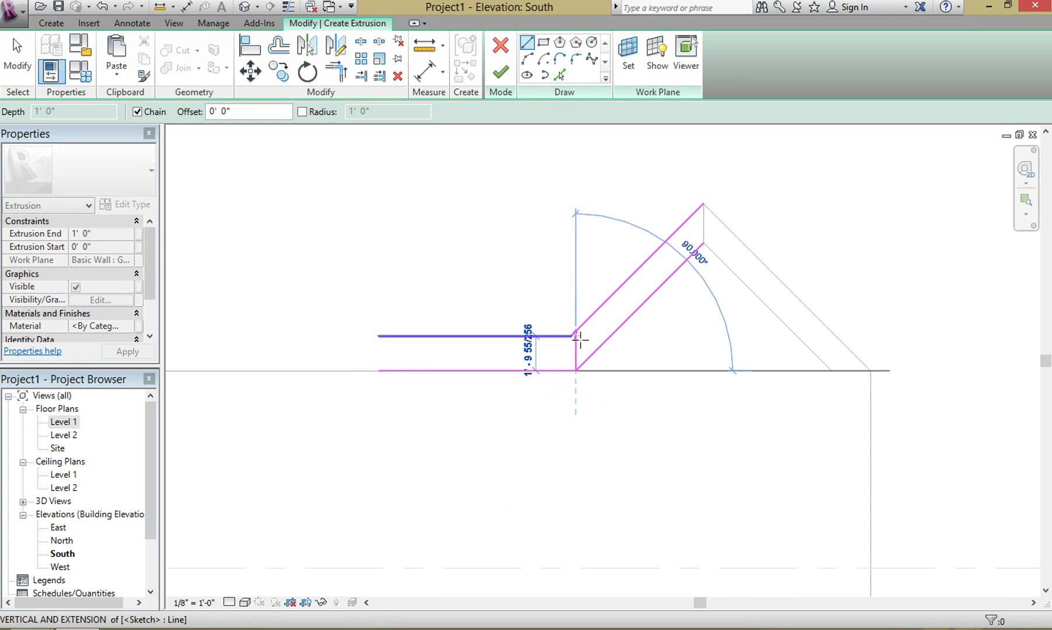
click(577, 291)
scroll(576, 290, up, 3)
key(Escape)
key(Escape)
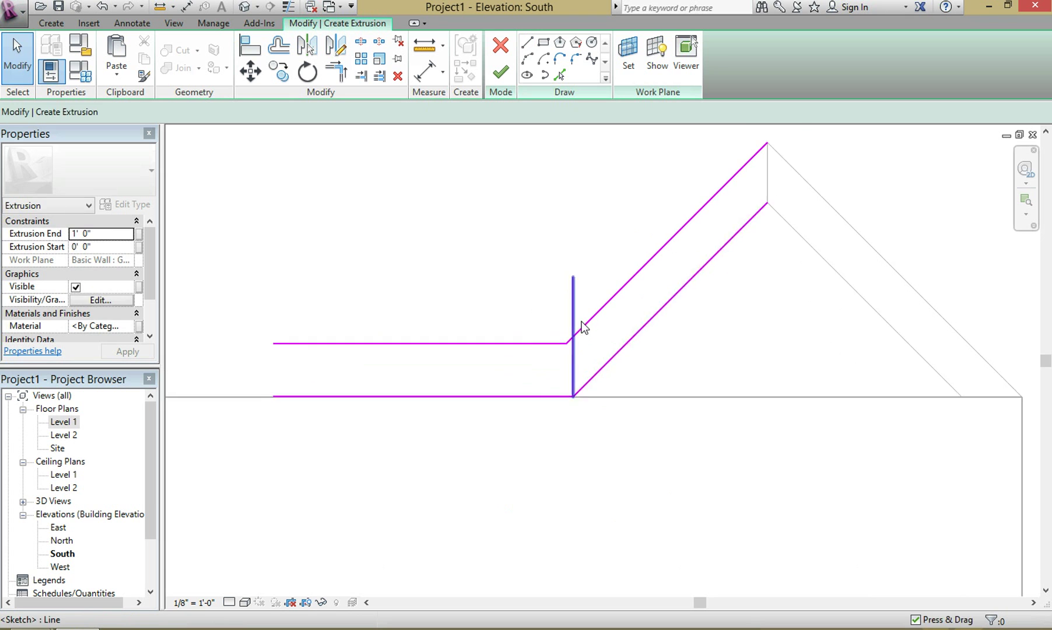
- Reposition the upper sloped and horizontal lines so they meet, and delete the extra vertical line
click(587, 322)
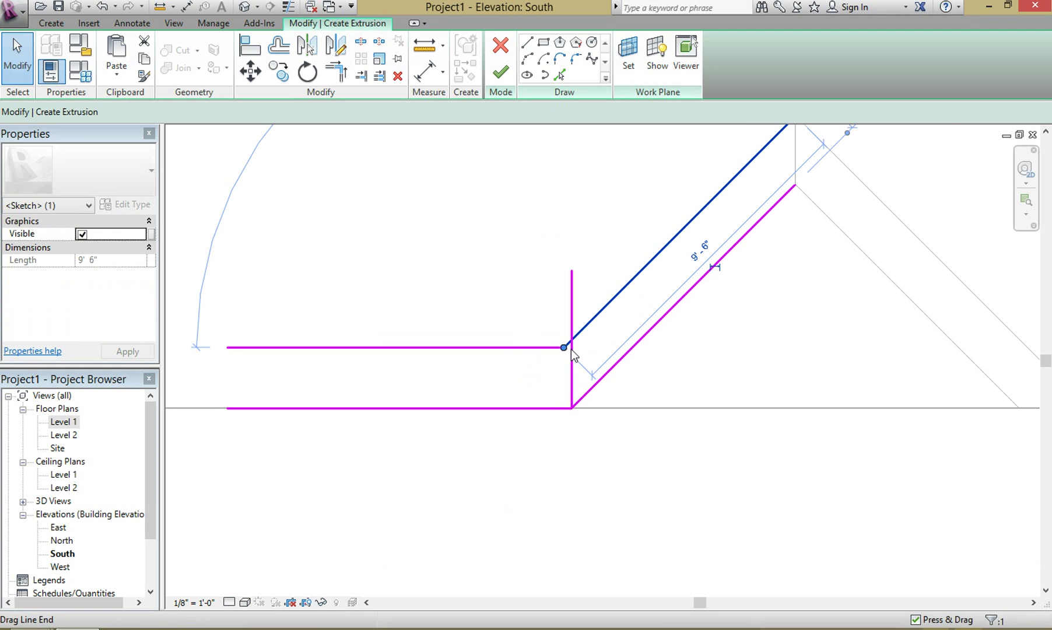
mouse_move(569, 348)
mouse_down()
mouse_move(571, 337)
mouse_move(564, 348)
mouse_up()
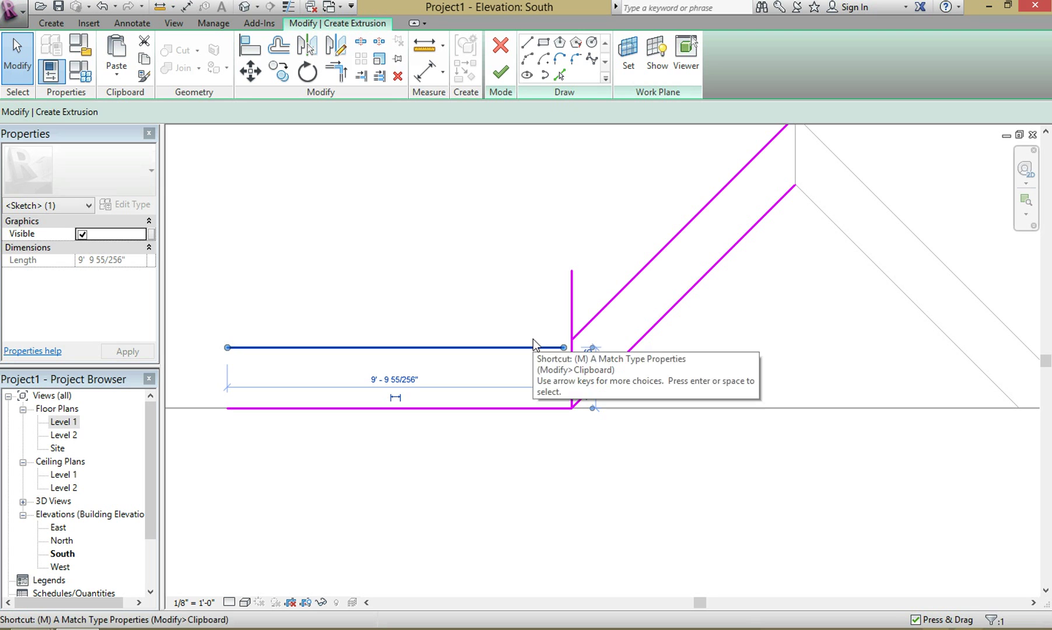
click(534, 339)
click(536, 343)
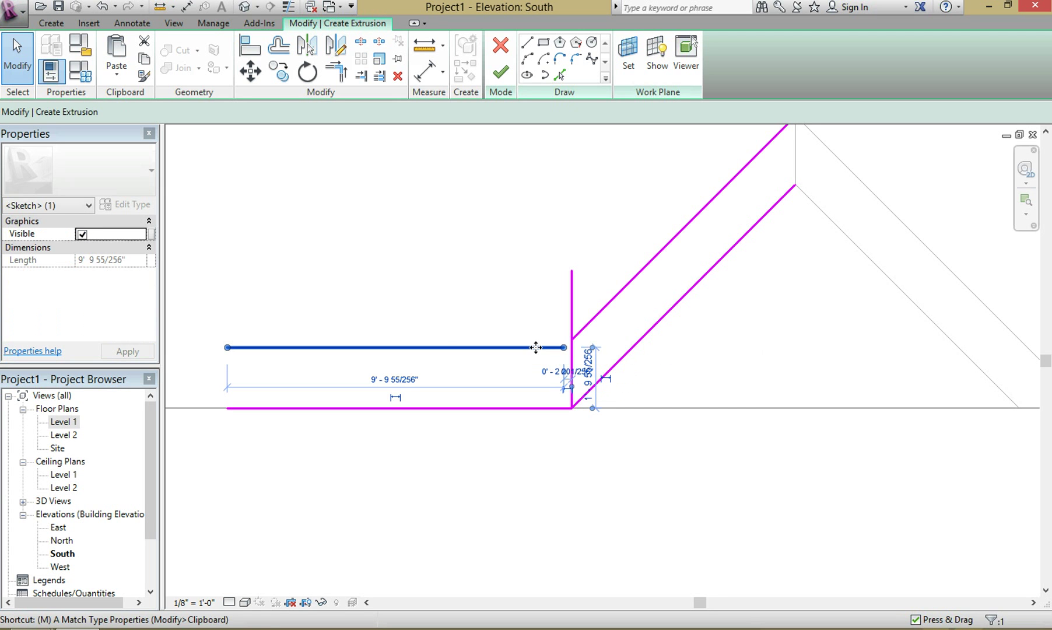
key(m)
key(v)
click(564, 348)
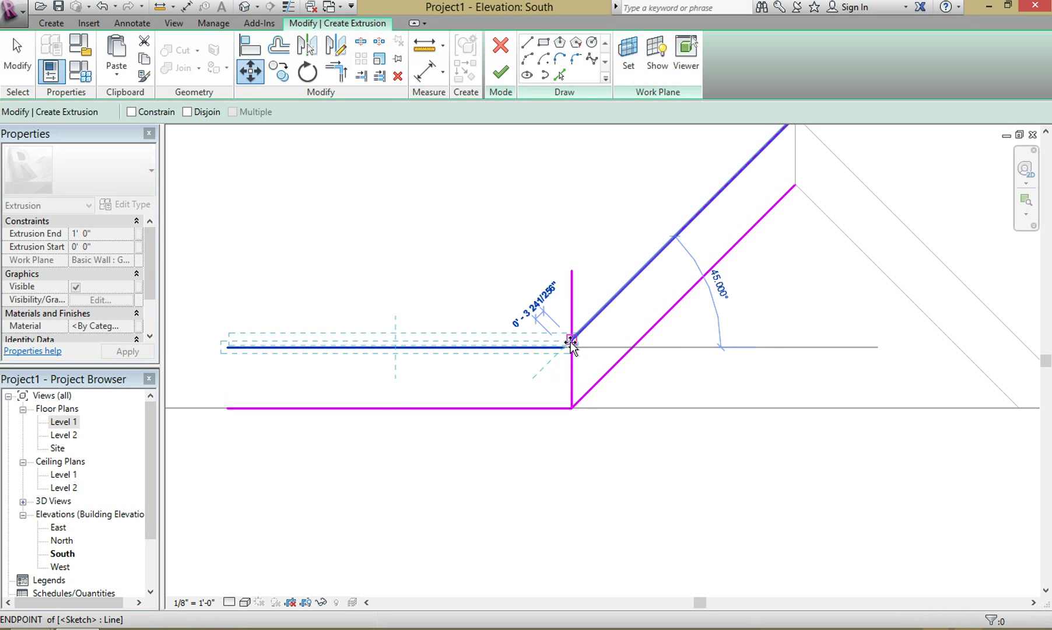
click(571, 339)
click(541, 298)
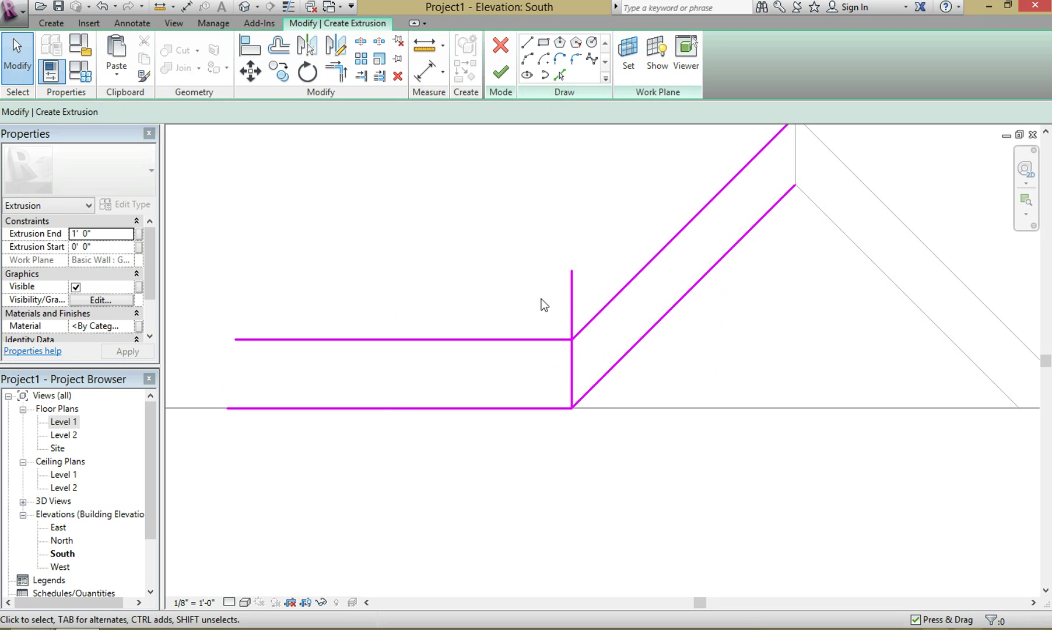
click(572, 360)
key(Delete)
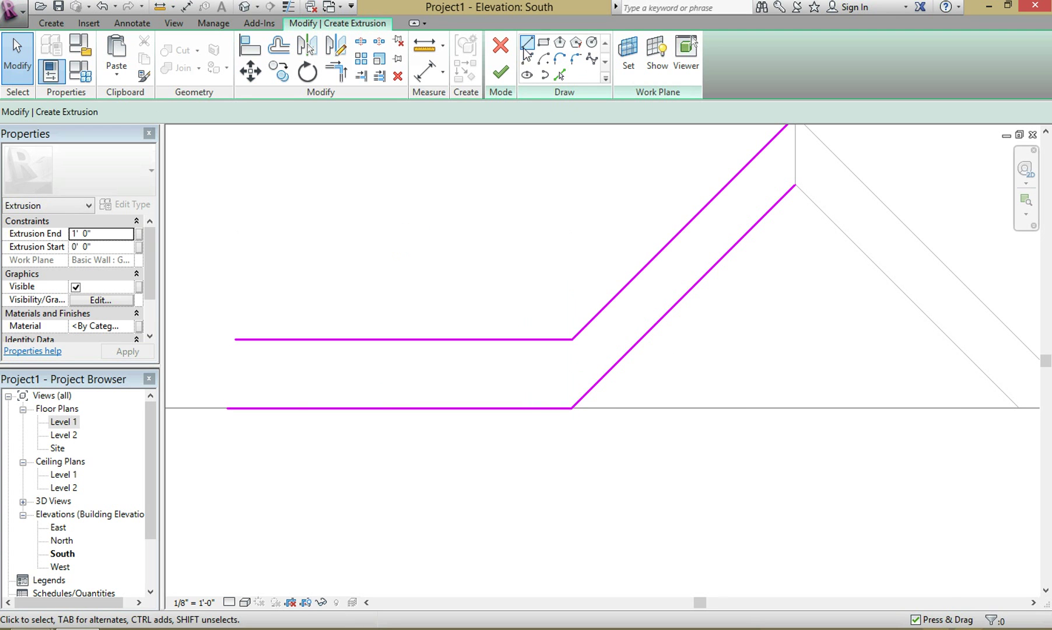
- Close the left end with a vertical line and extend the upper horizontal line to meet it
click(526, 44)
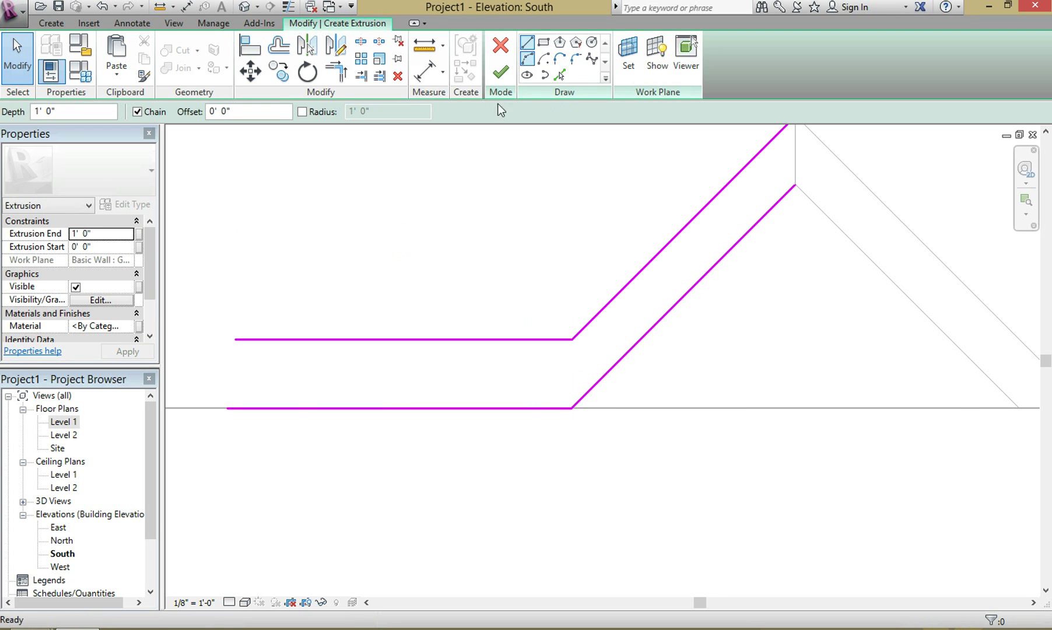
click(227, 408)
click(227, 339)
key(Escape)
key(Escape)
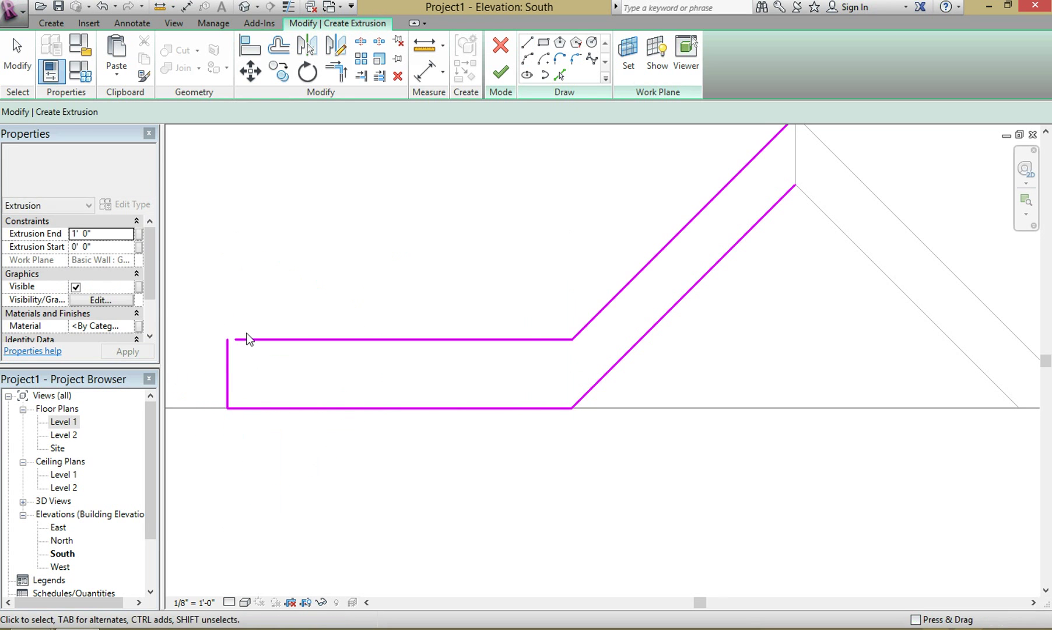
click(247, 338)
drag(235, 338, 225, 341)
scroll(224, 343, down, 2)
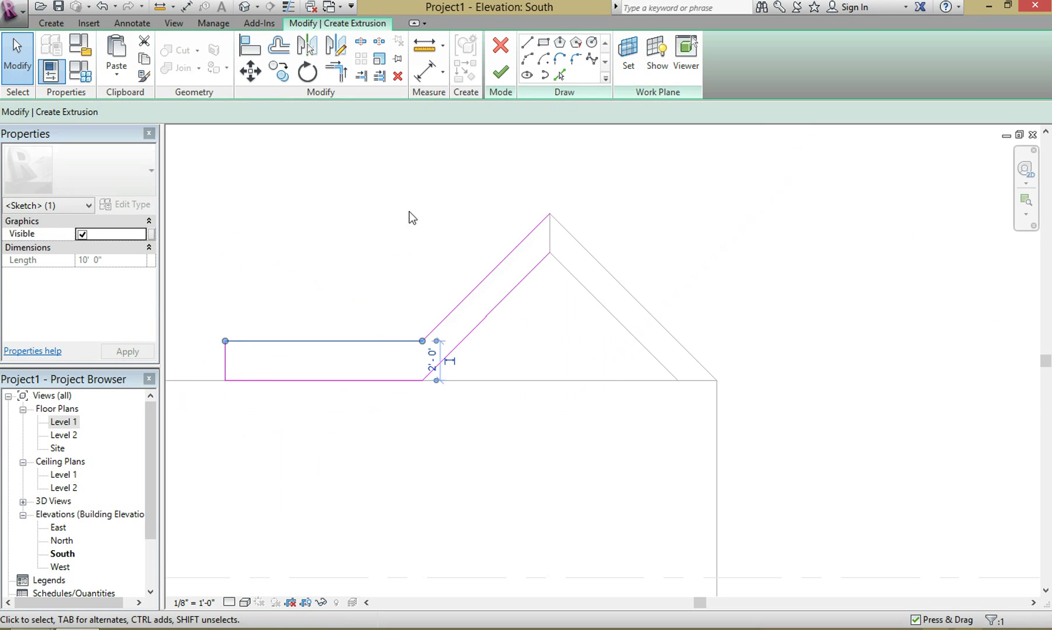
click(456, 215)
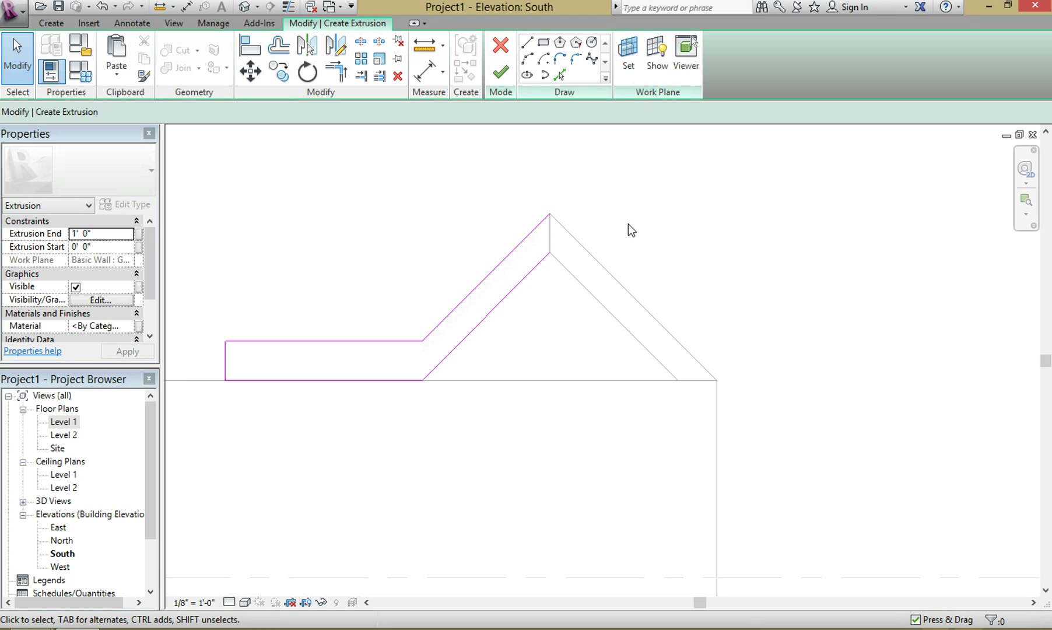
click(358, 340)
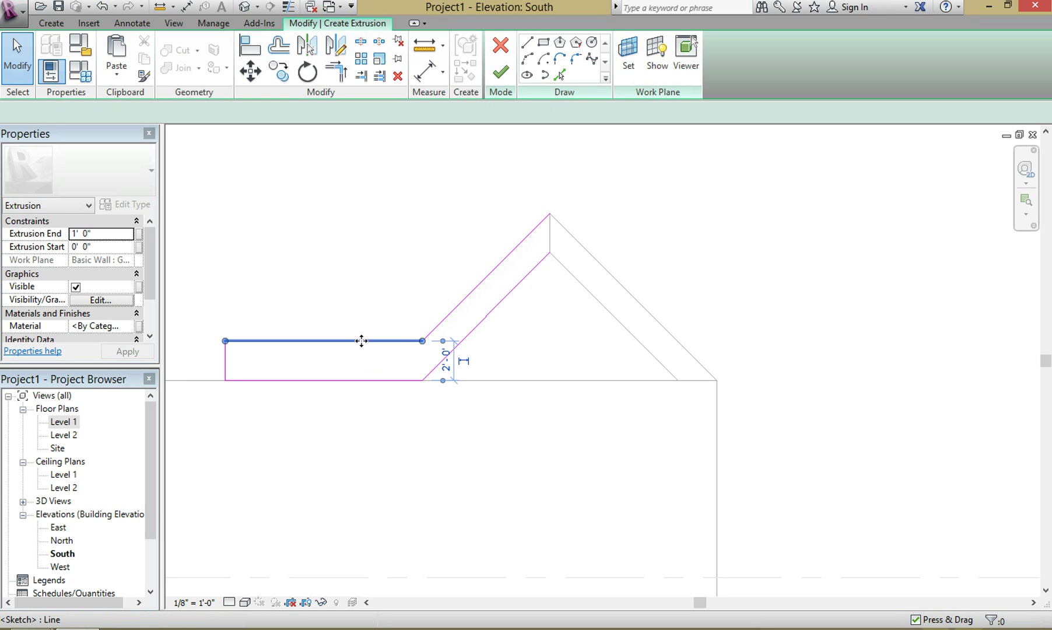
- Fix the open loop with a vertical line at the apex, then finish the extrusion and in-place model
click(499, 73)
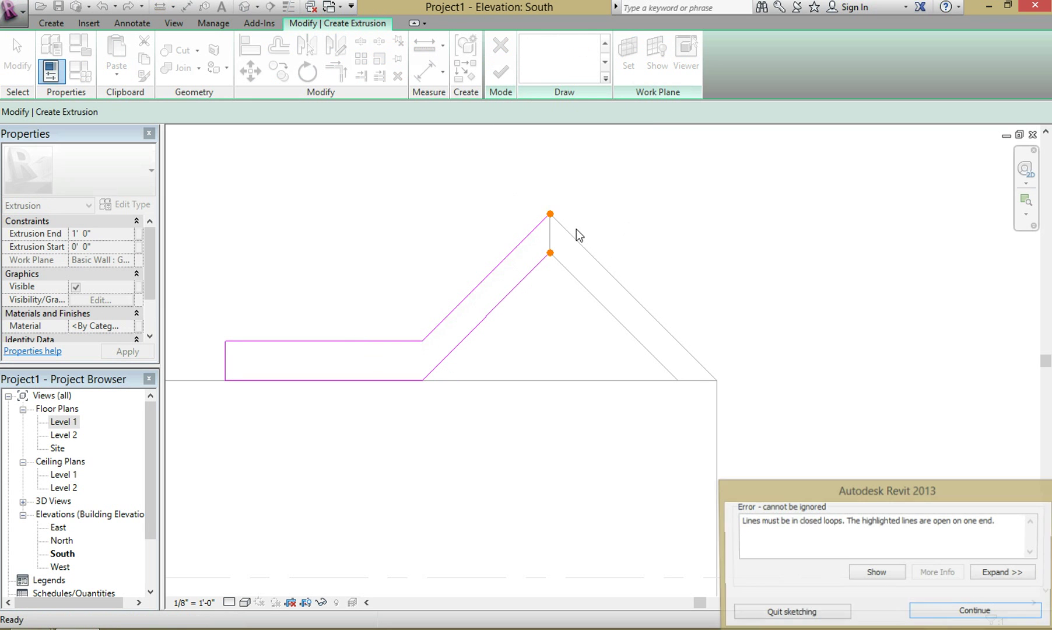
click(946, 617)
scroll(585, 187, up, 3)
click(527, 42)
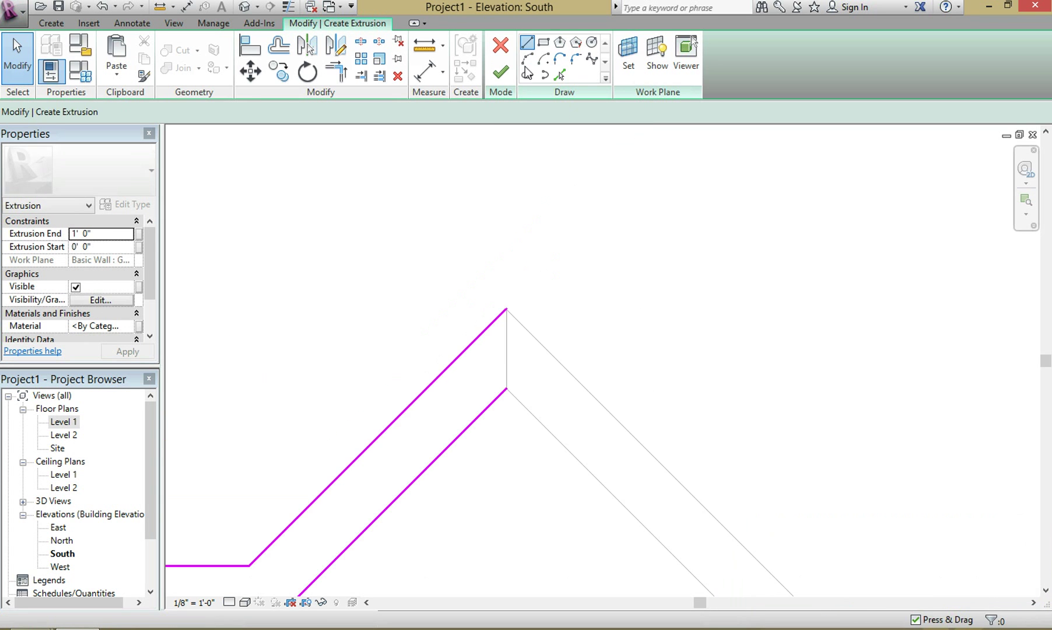
click(506, 389)
click(506, 309)
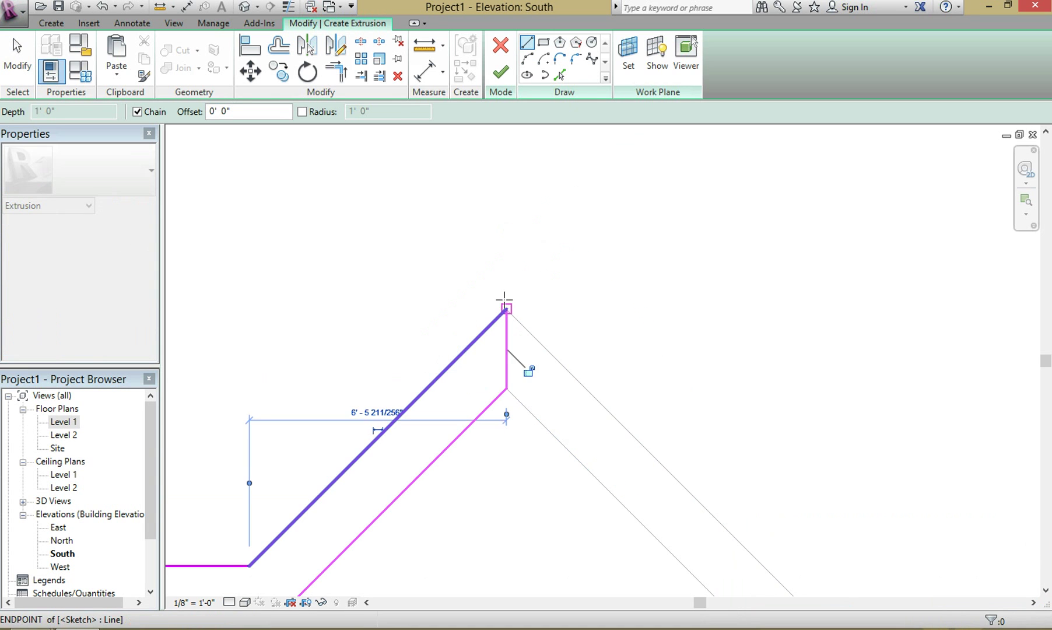
click(494, 70)
scroll(735, 279, down, 3)
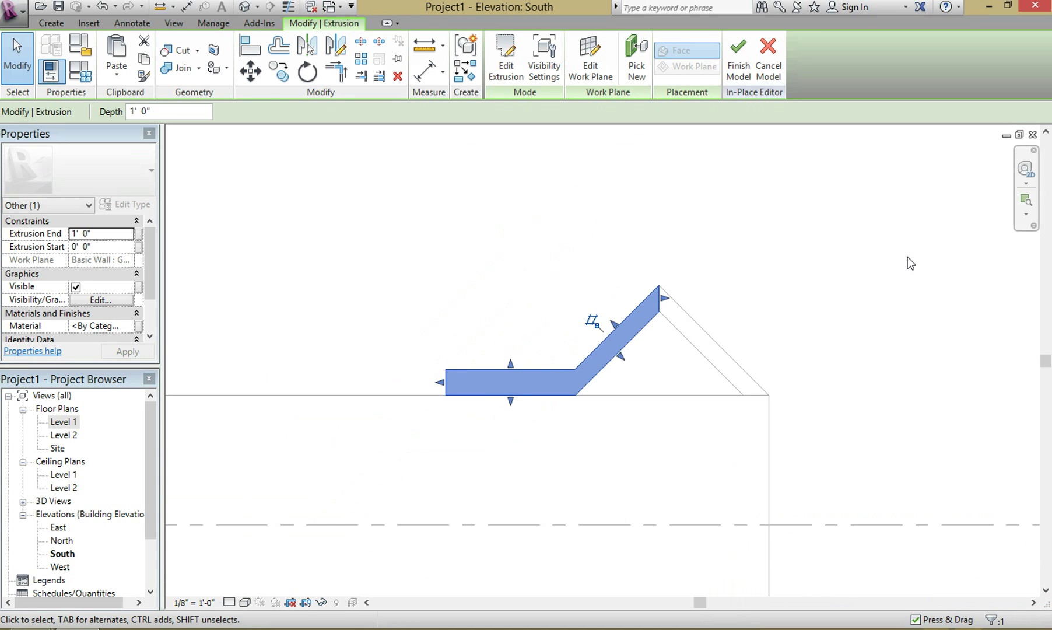
click(738, 58)
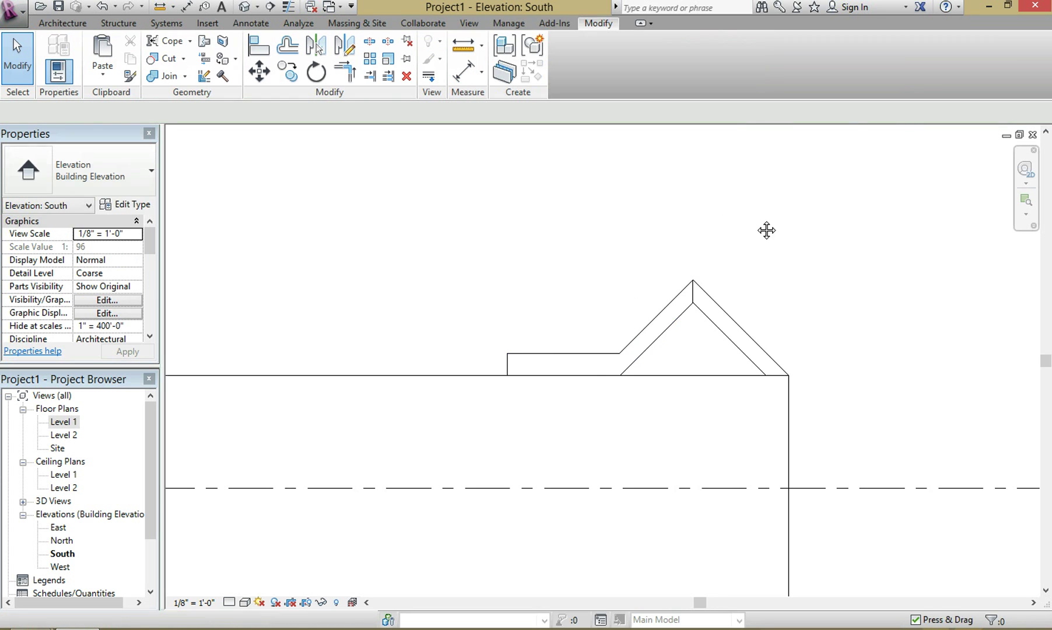
- In the 3D left-side view, pull the roof's end out to the wall's left edge
middle_drag(766, 231, 673, 276)
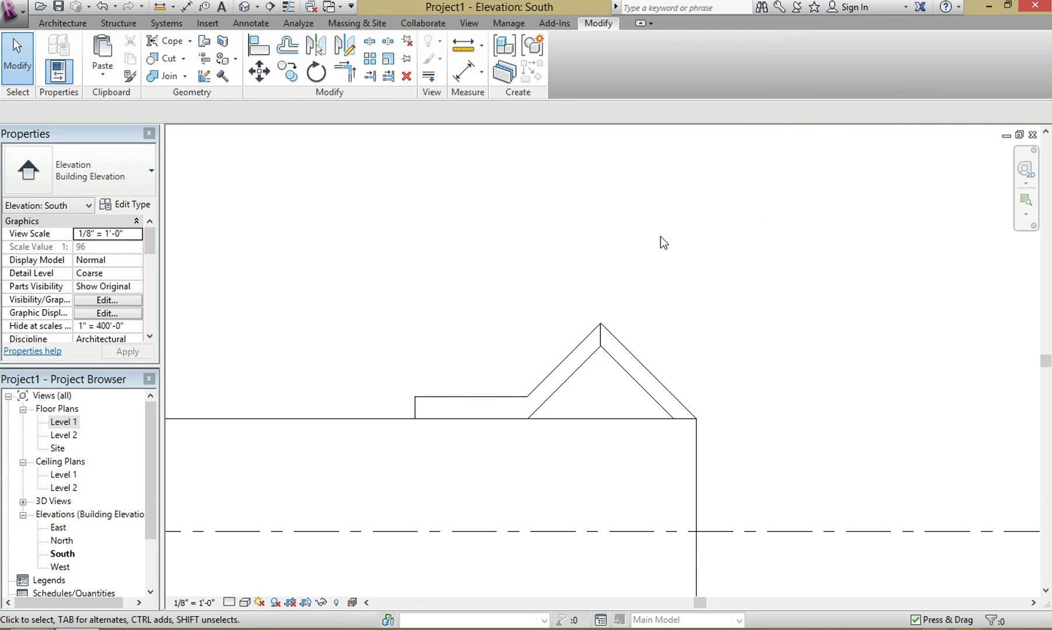
click(245, 6)
shift+middle_drag(414, 218, 175, 373)
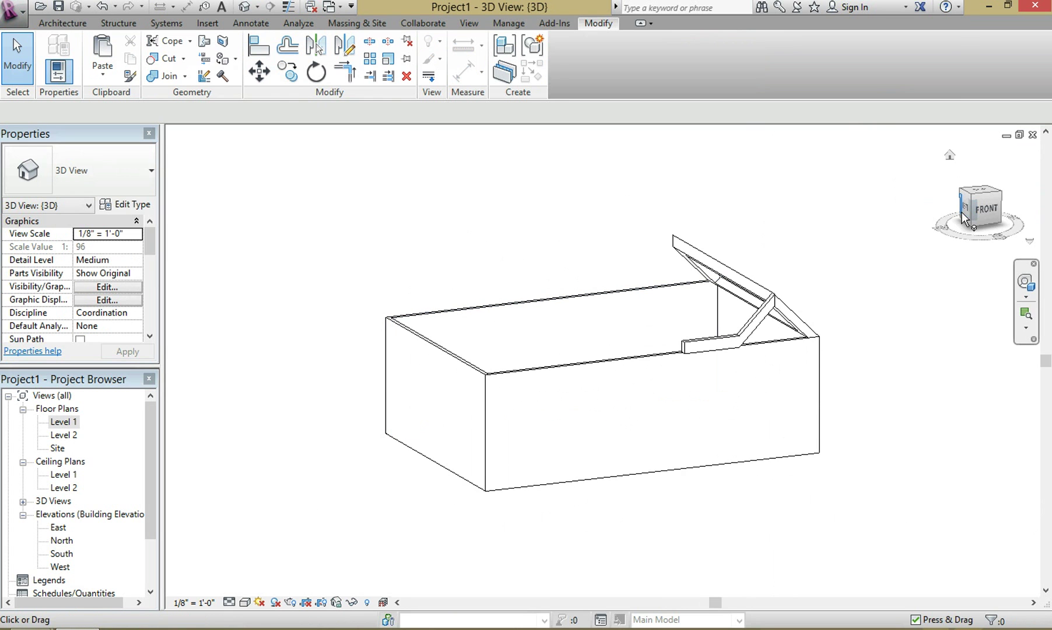
click(967, 211)
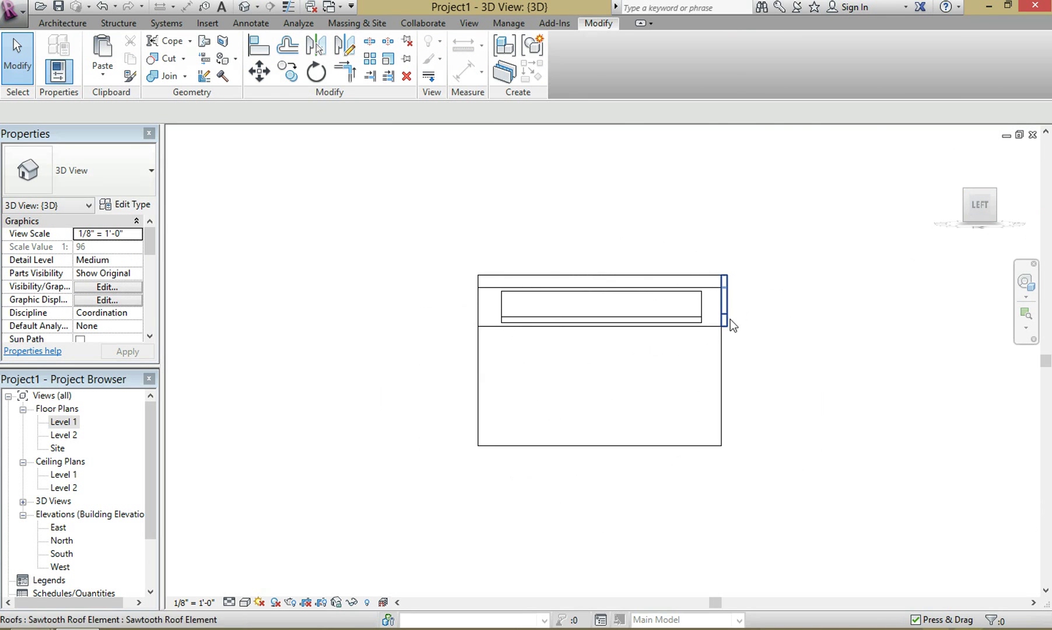
click(730, 319)
drag(732, 291, 222, 368)
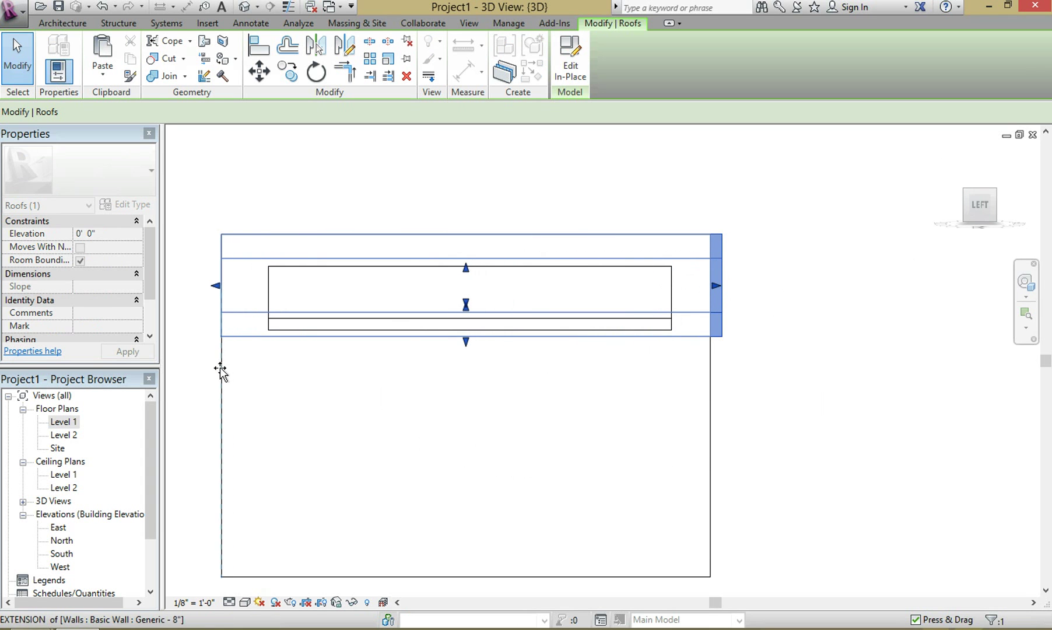
click(206, 343)
- Drag the roof's right end out past the right wall
shift+middle_drag(749, 244, 827, 264)
click(998, 213)
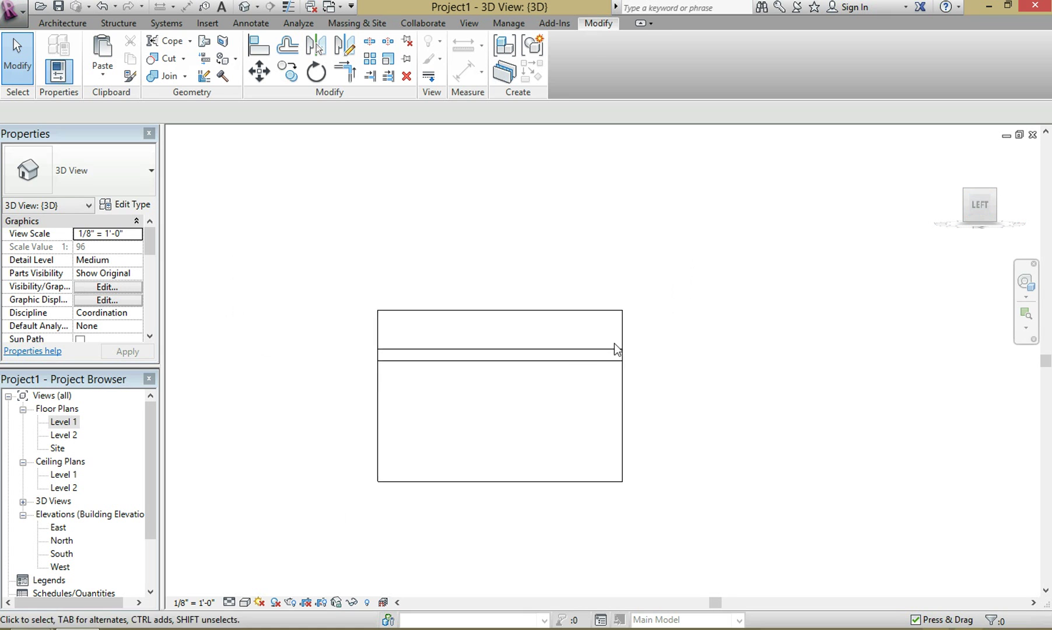
click(664, 304)
drag(739, 290, 857, 303)
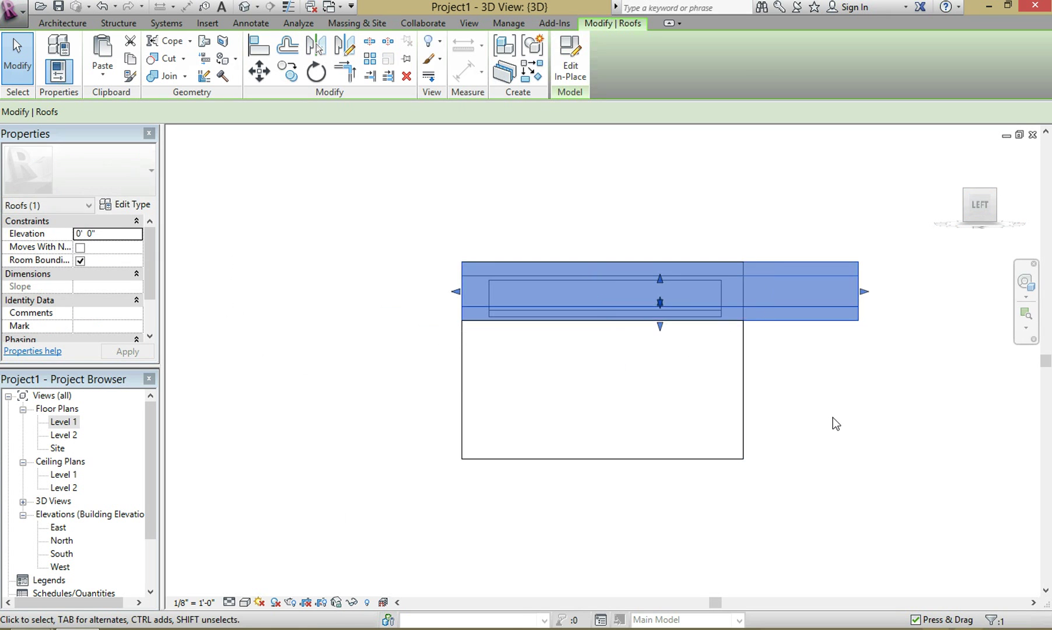
click(834, 422)
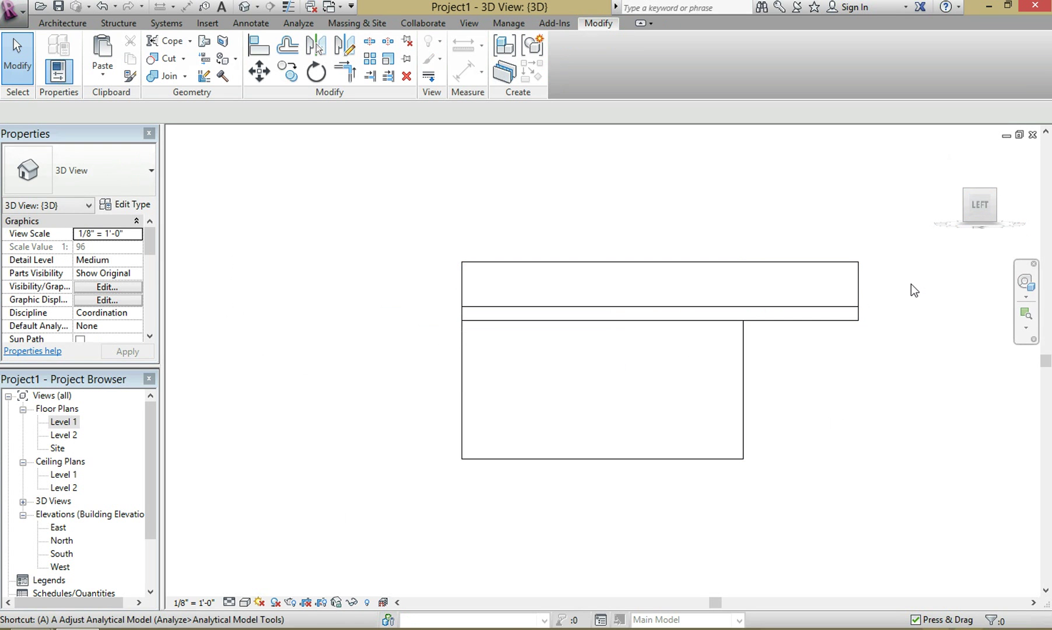
- Try aligning the roof's right edge to the wall with AL, then undo it
key(a)
key(l)
click(749, 391)
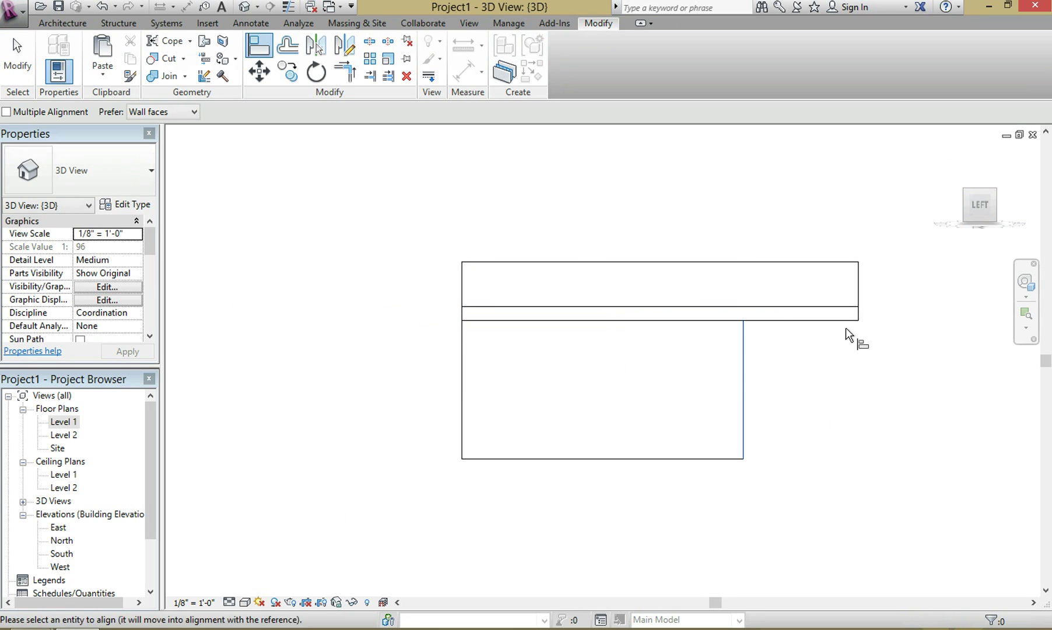
click(861, 297)
key(Escape)
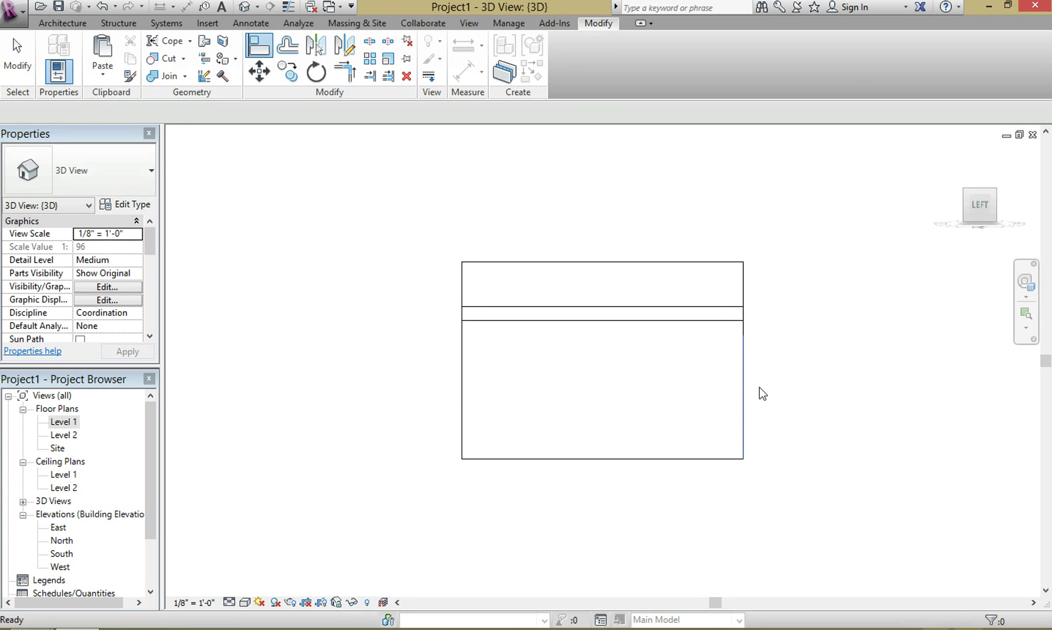
key(ctrl+z)
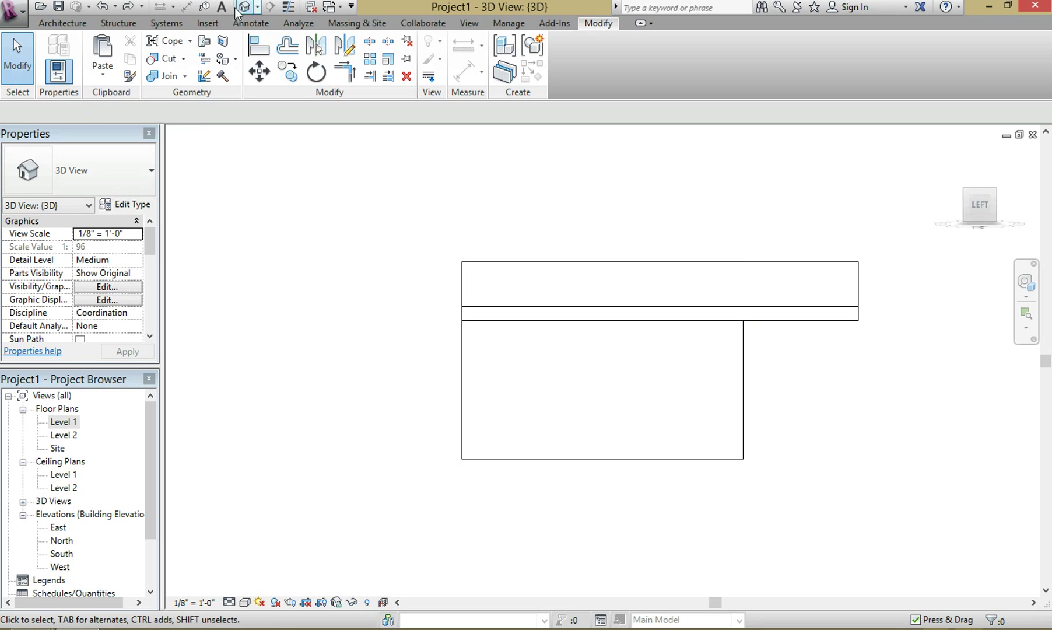
- Align the roof's right end flush with the wall's right face
click(252, 51)
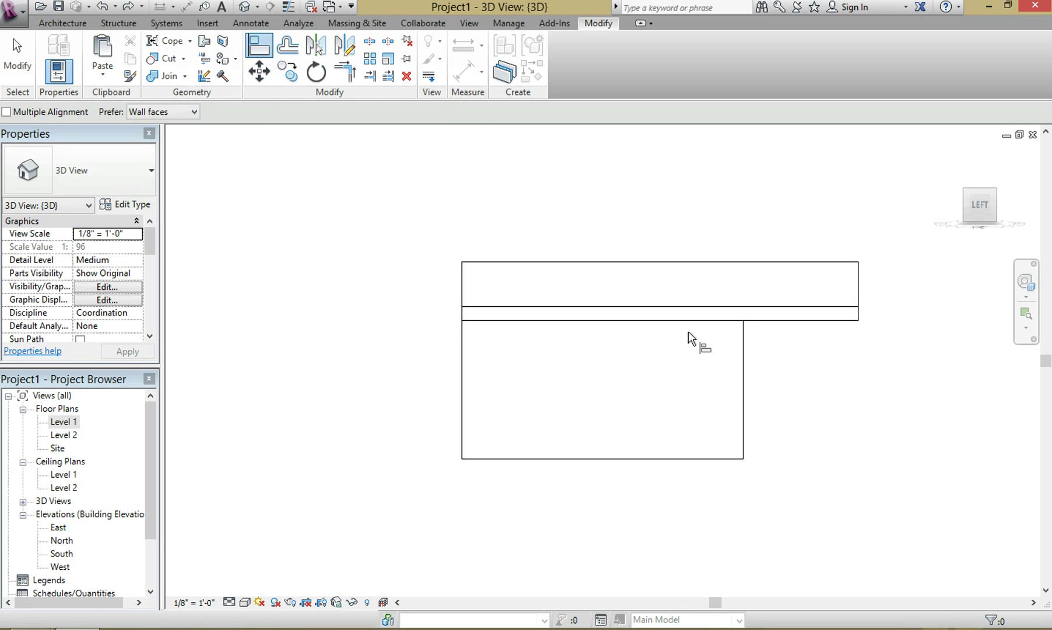
click(743, 383)
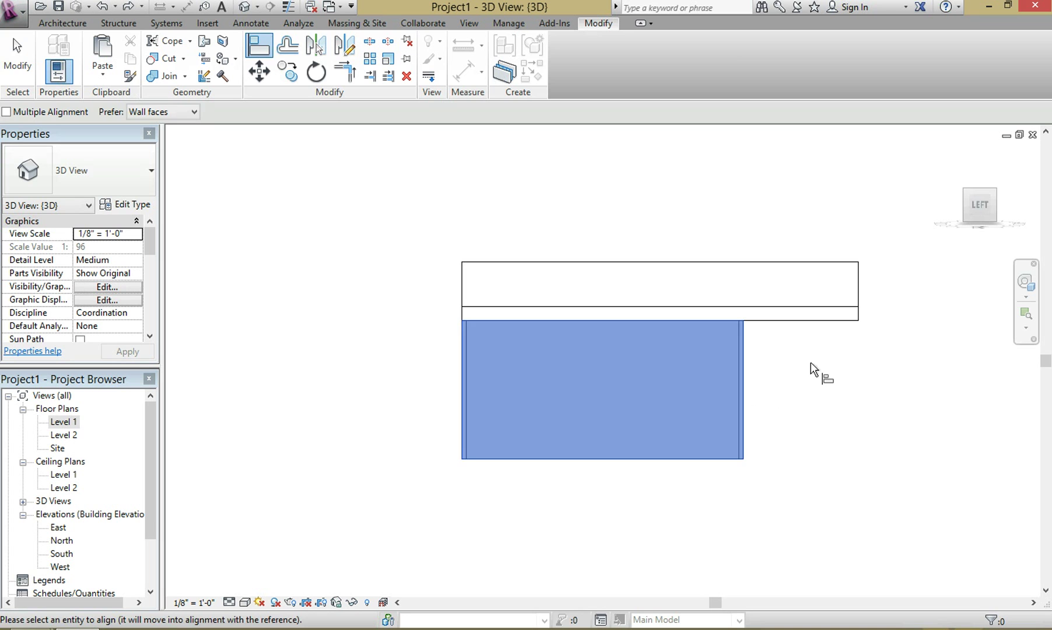
click(745, 394)
key(a)
key(l)
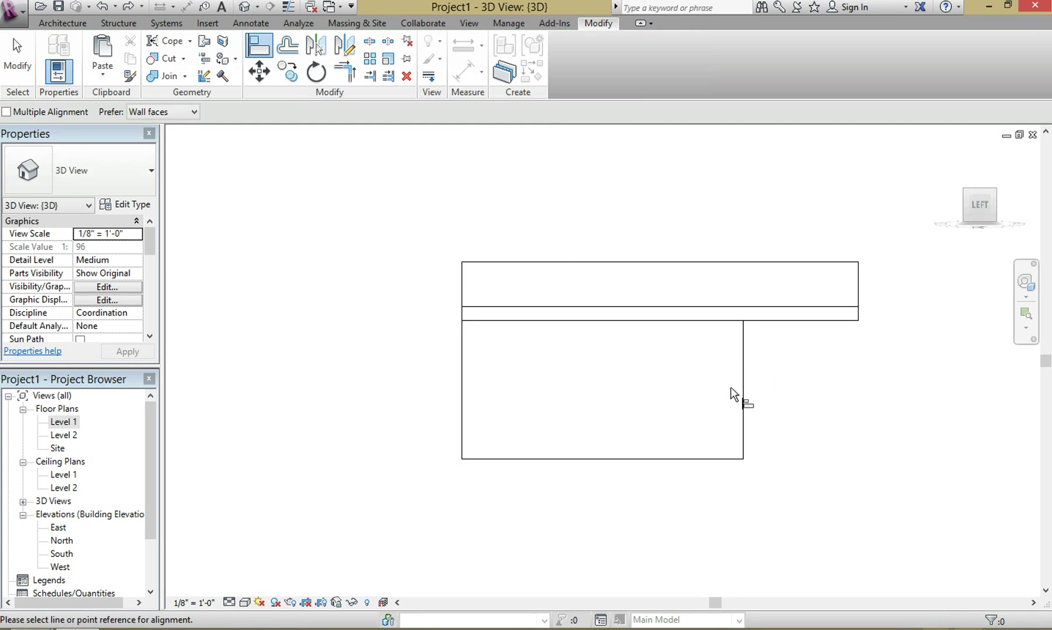
click(745, 390)
click(856, 291)
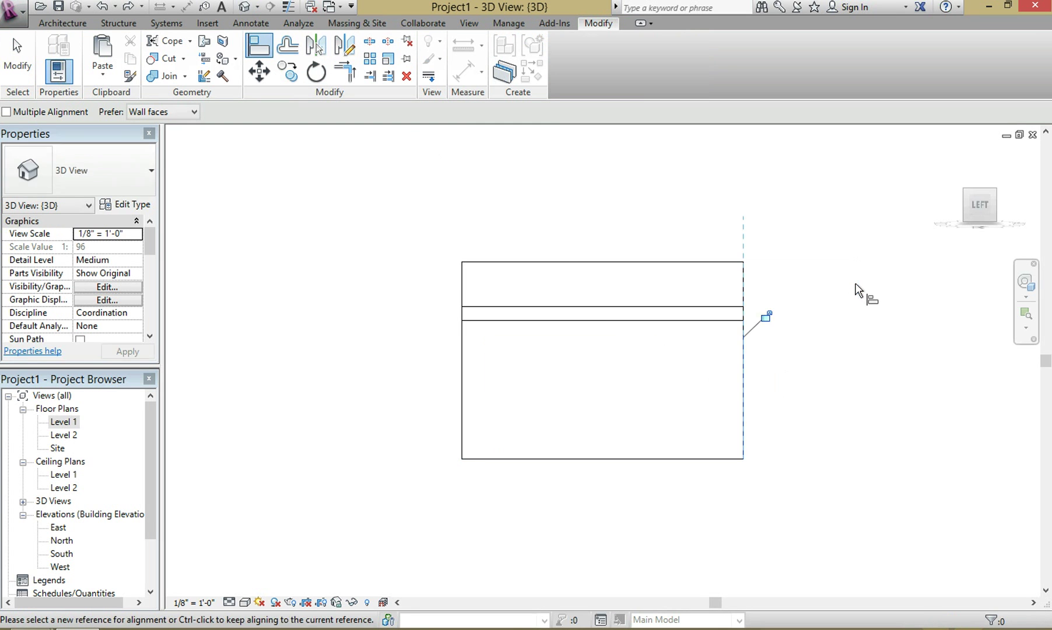
shift+middle_drag(858, 291, 975, 208)
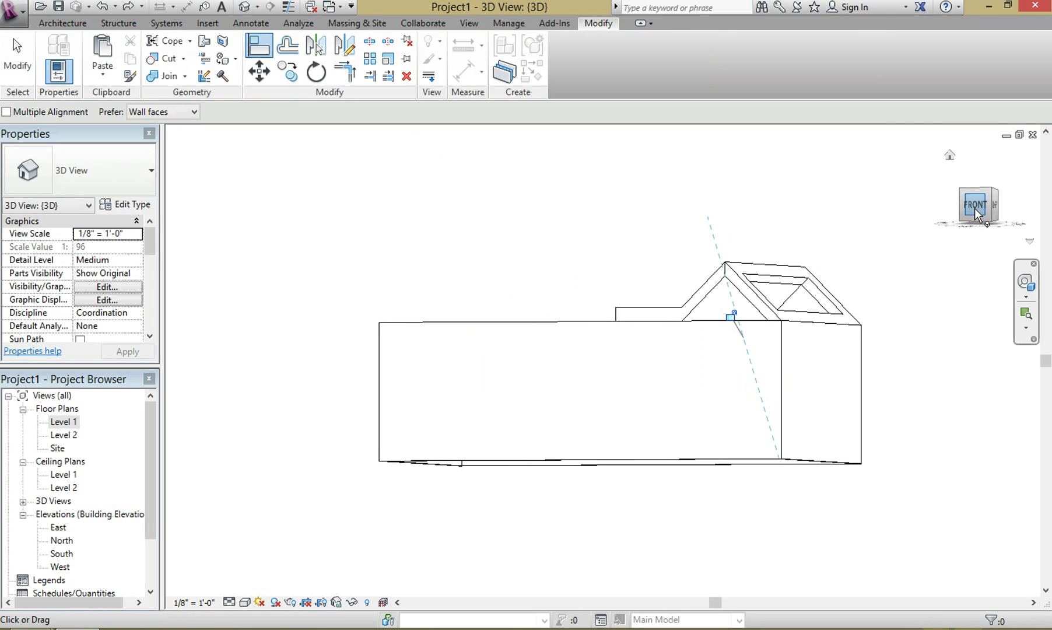
- Edit the roof in place, drag the extrusion's top handle down, and finish the model
key(Escape)
key(Escape)
click(455, 301)
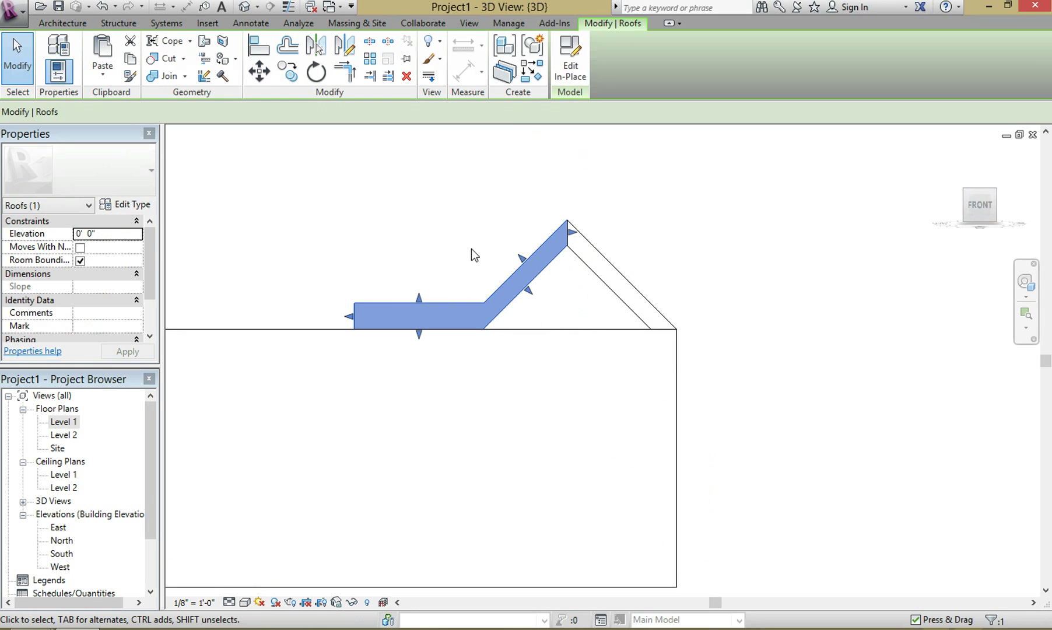
click(569, 77)
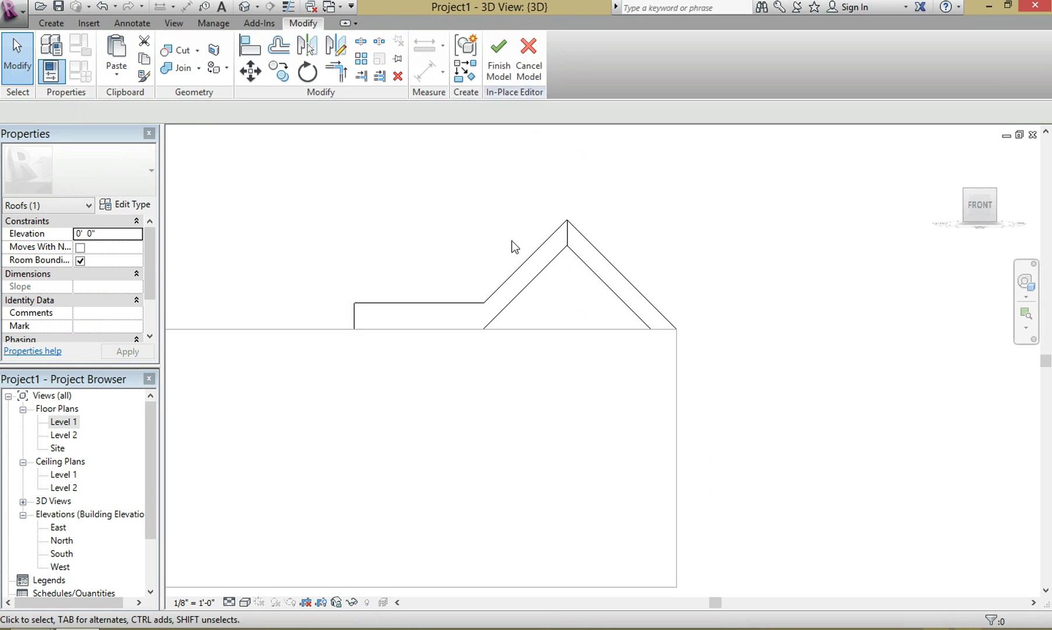
click(422, 315)
scroll(436, 296, up, 2)
drag(439, 296, 438, 312)
key(Escape)
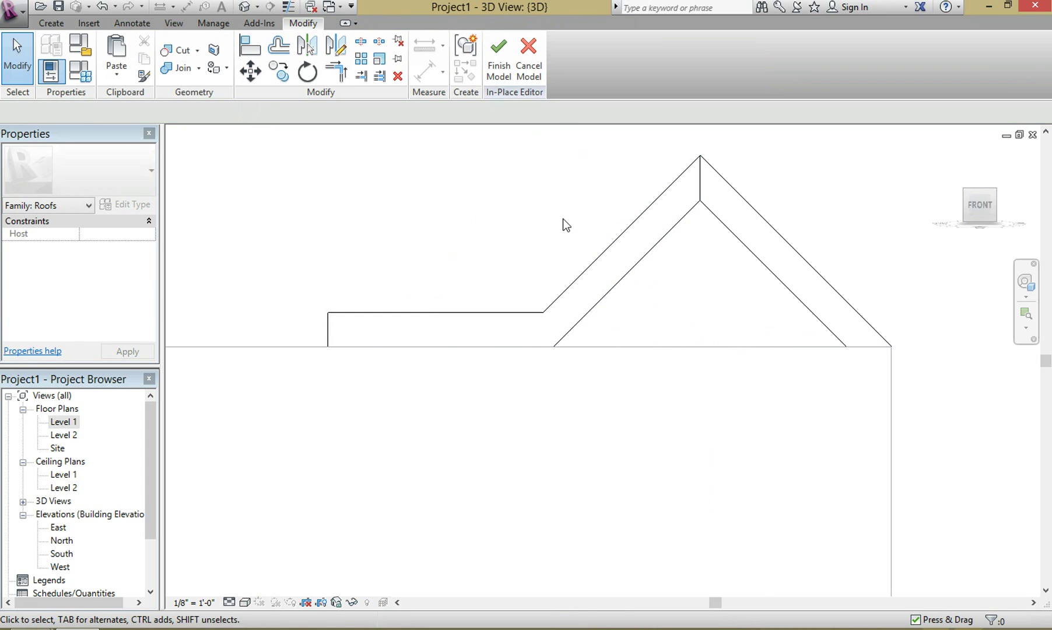
click(498, 64)
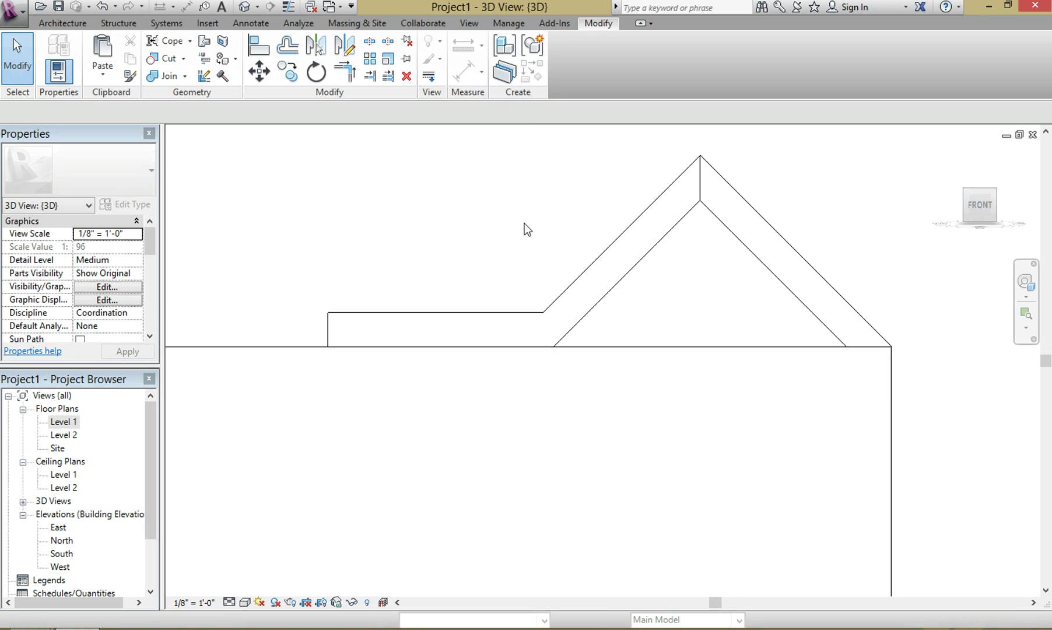
- Orbit around the model to inspect the roof, then select both roof pieces together
mouse_move(524, 228)
shift+middle_down()
mouse_move(528, 261)
mouse_move(468, 256)
mouse_move(463, 239)
mouse_move(522, 216)
shift+middle_up()
shift+middle_drag(613, 201, 443, 176)
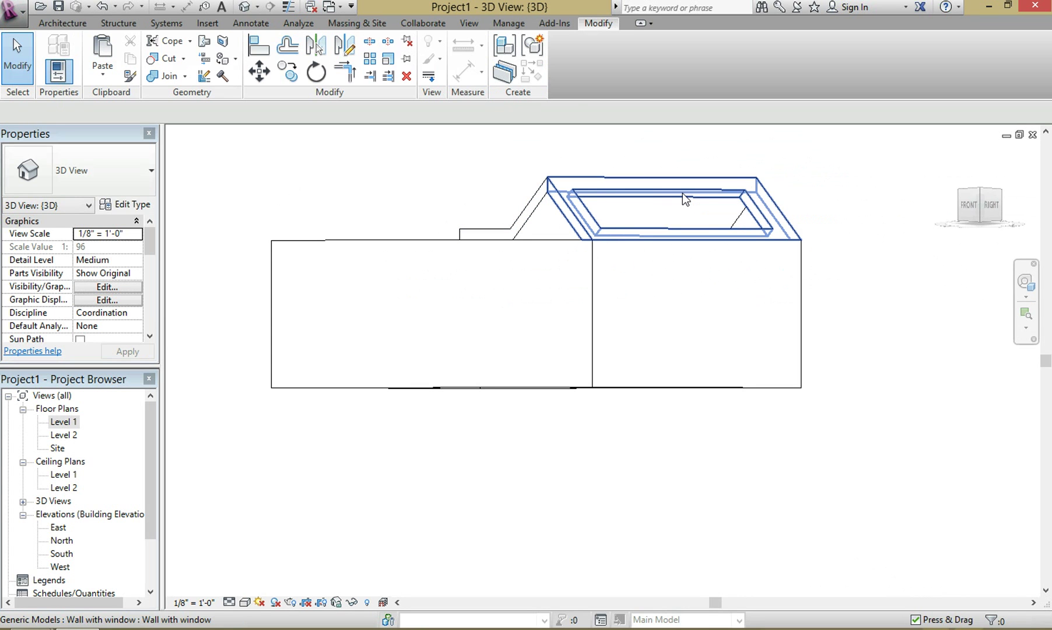
shift+middle_drag(701, 213, 662, 348)
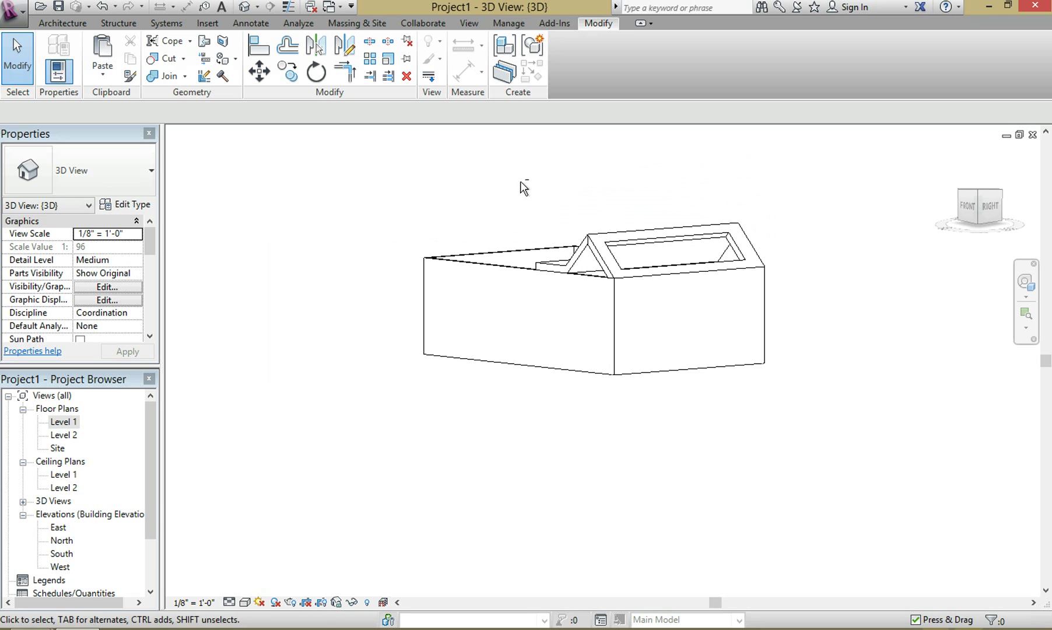
shift+middle_drag(521, 186, 659, 167)
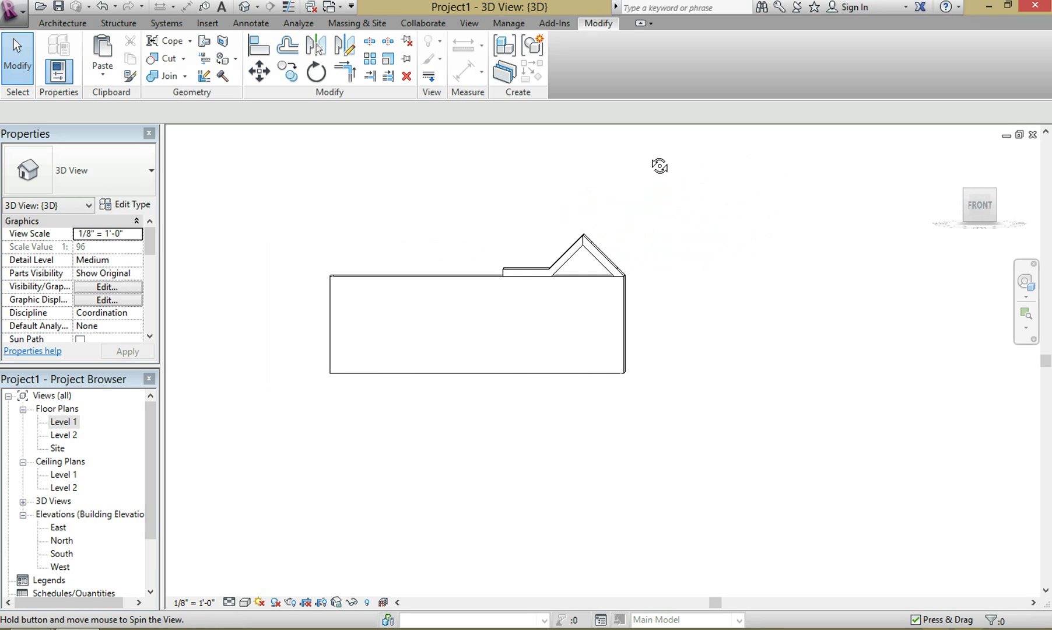
click(580, 253)
click(615, 203)
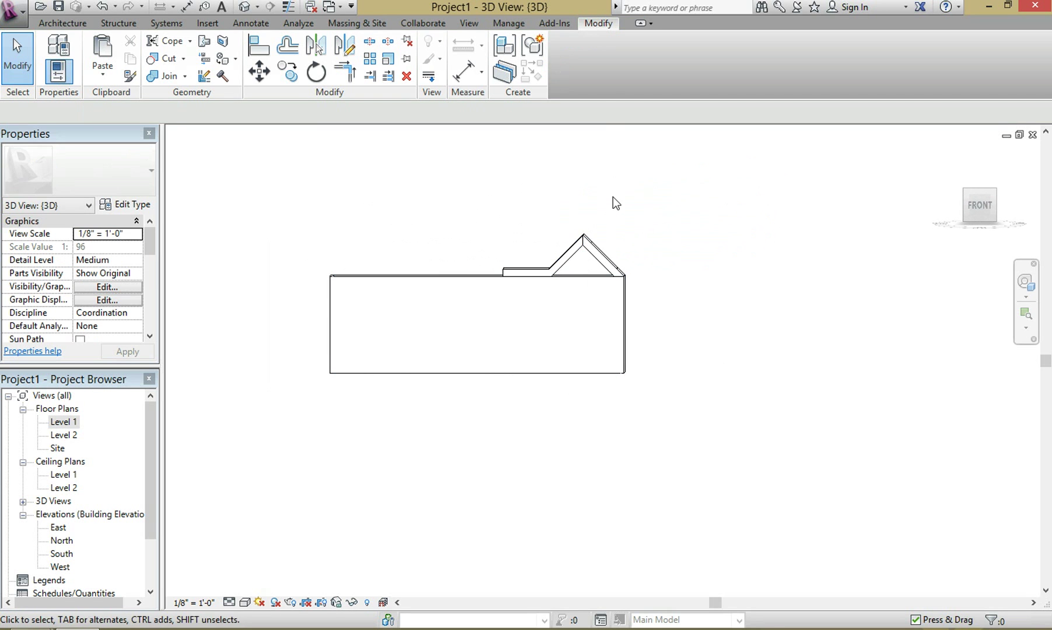
drag(614, 206, 587, 239)
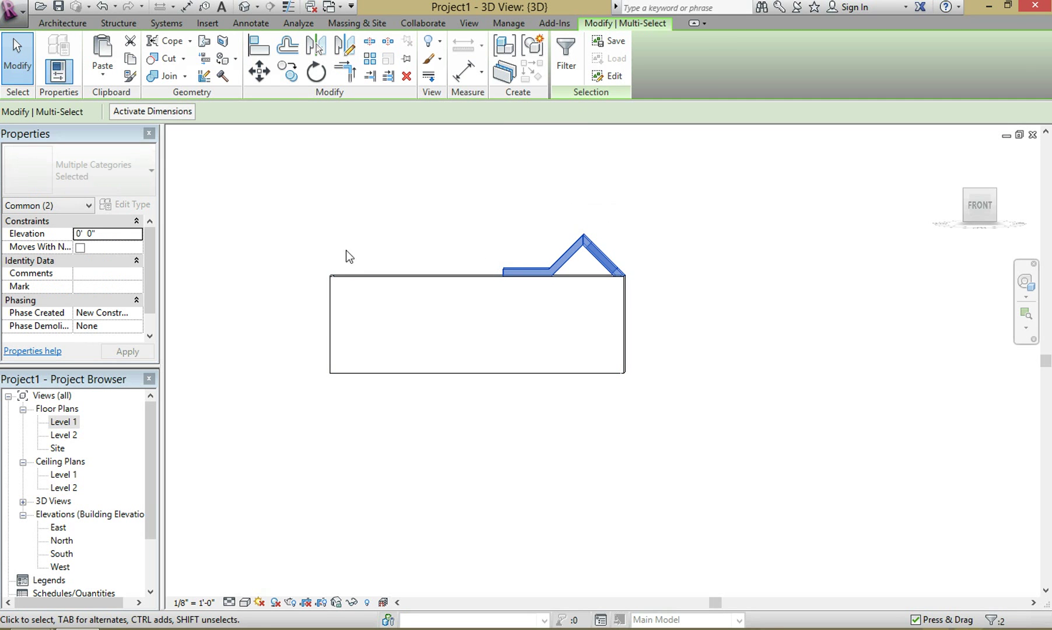
- Deselect the roof, zoom out, and orbit to front-right and back-left isometric views of the building
shift+middle_drag(619, 252, 641, 233)
click(644, 223)
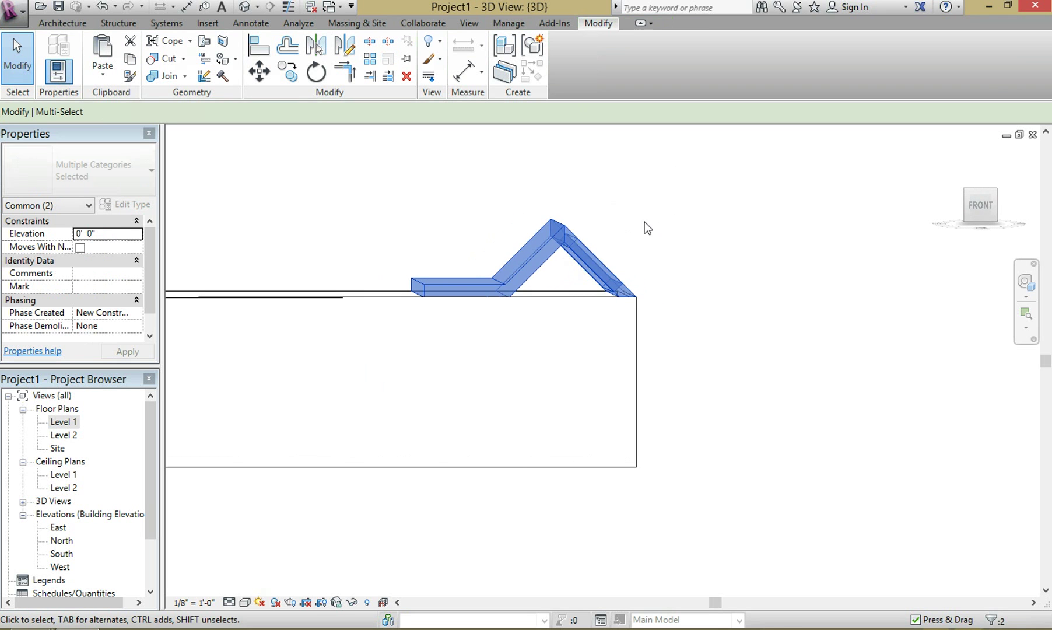
click(594, 269)
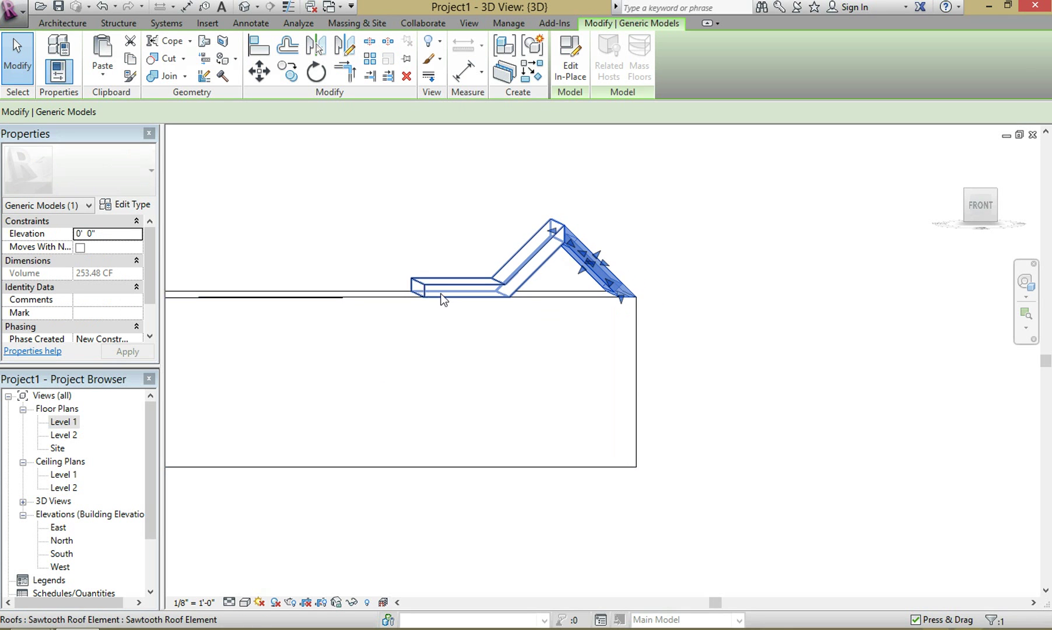
shift+middle_drag(422, 290, 407, 289)
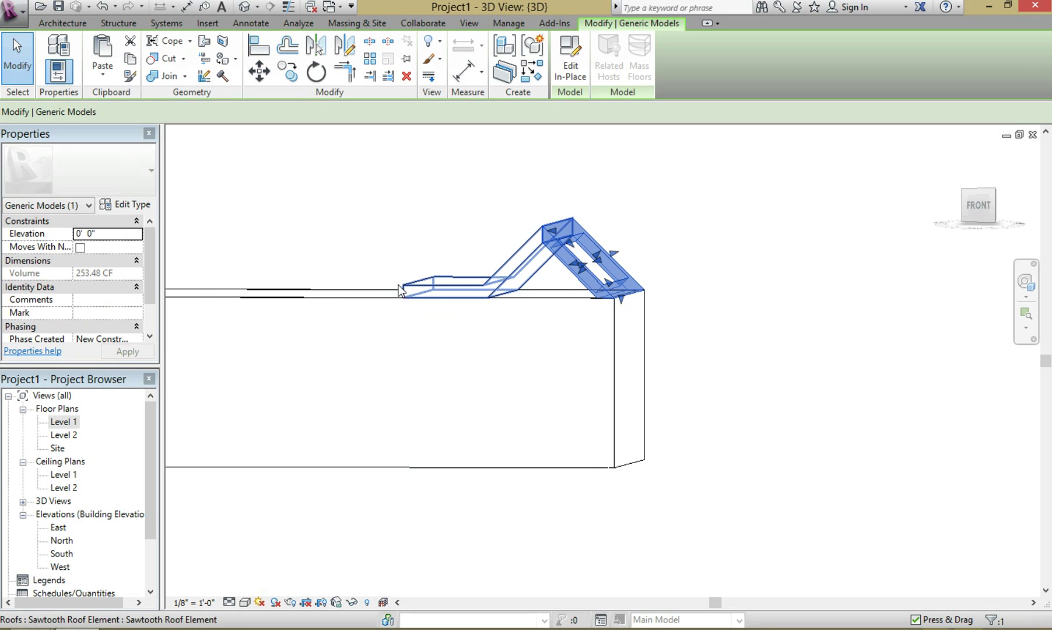
key(Escape)
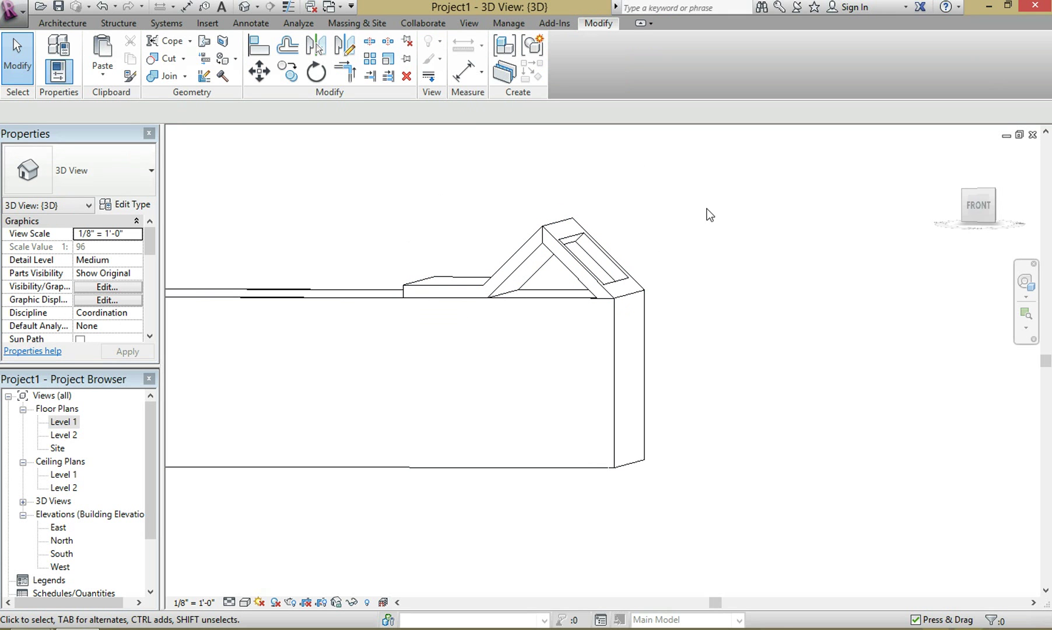
scroll(783, 222, down, 3)
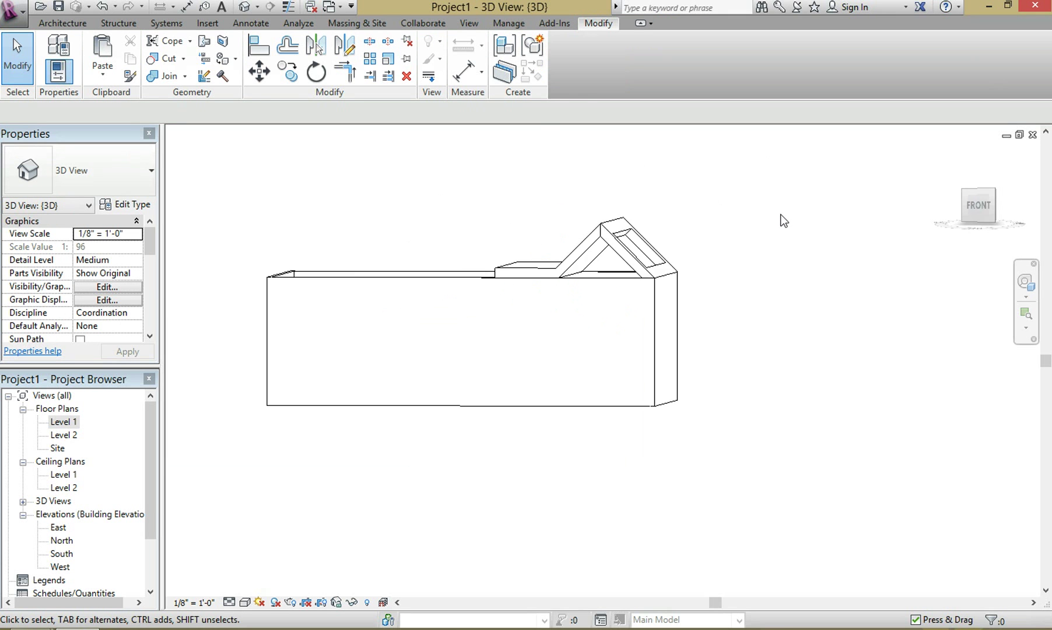
shift+middle_drag(779, 214, 876, 239)
shift+middle_drag(502, 225, 547, 293)
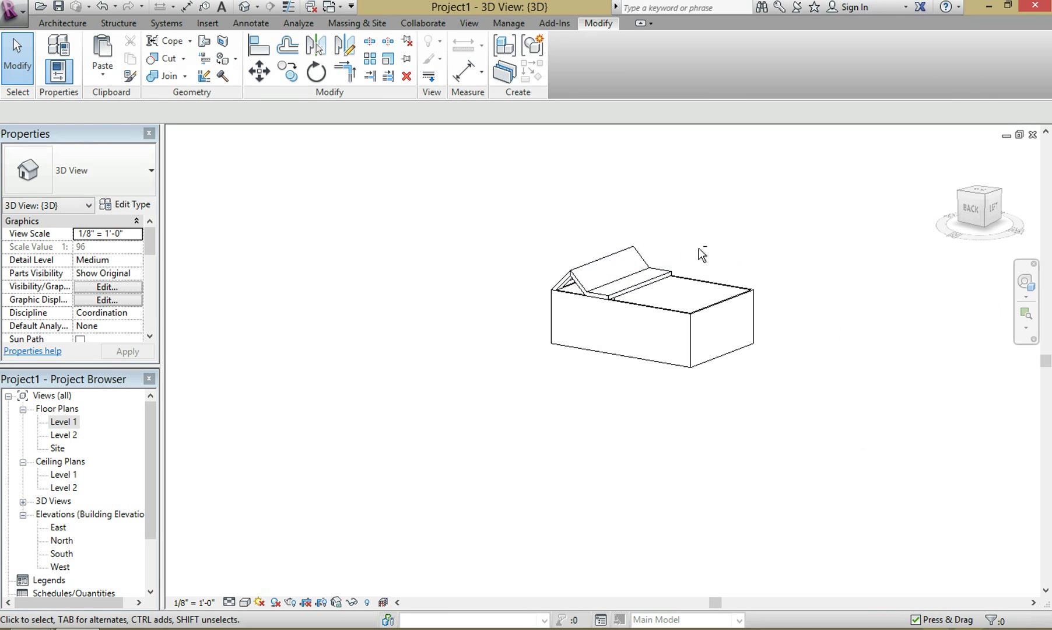